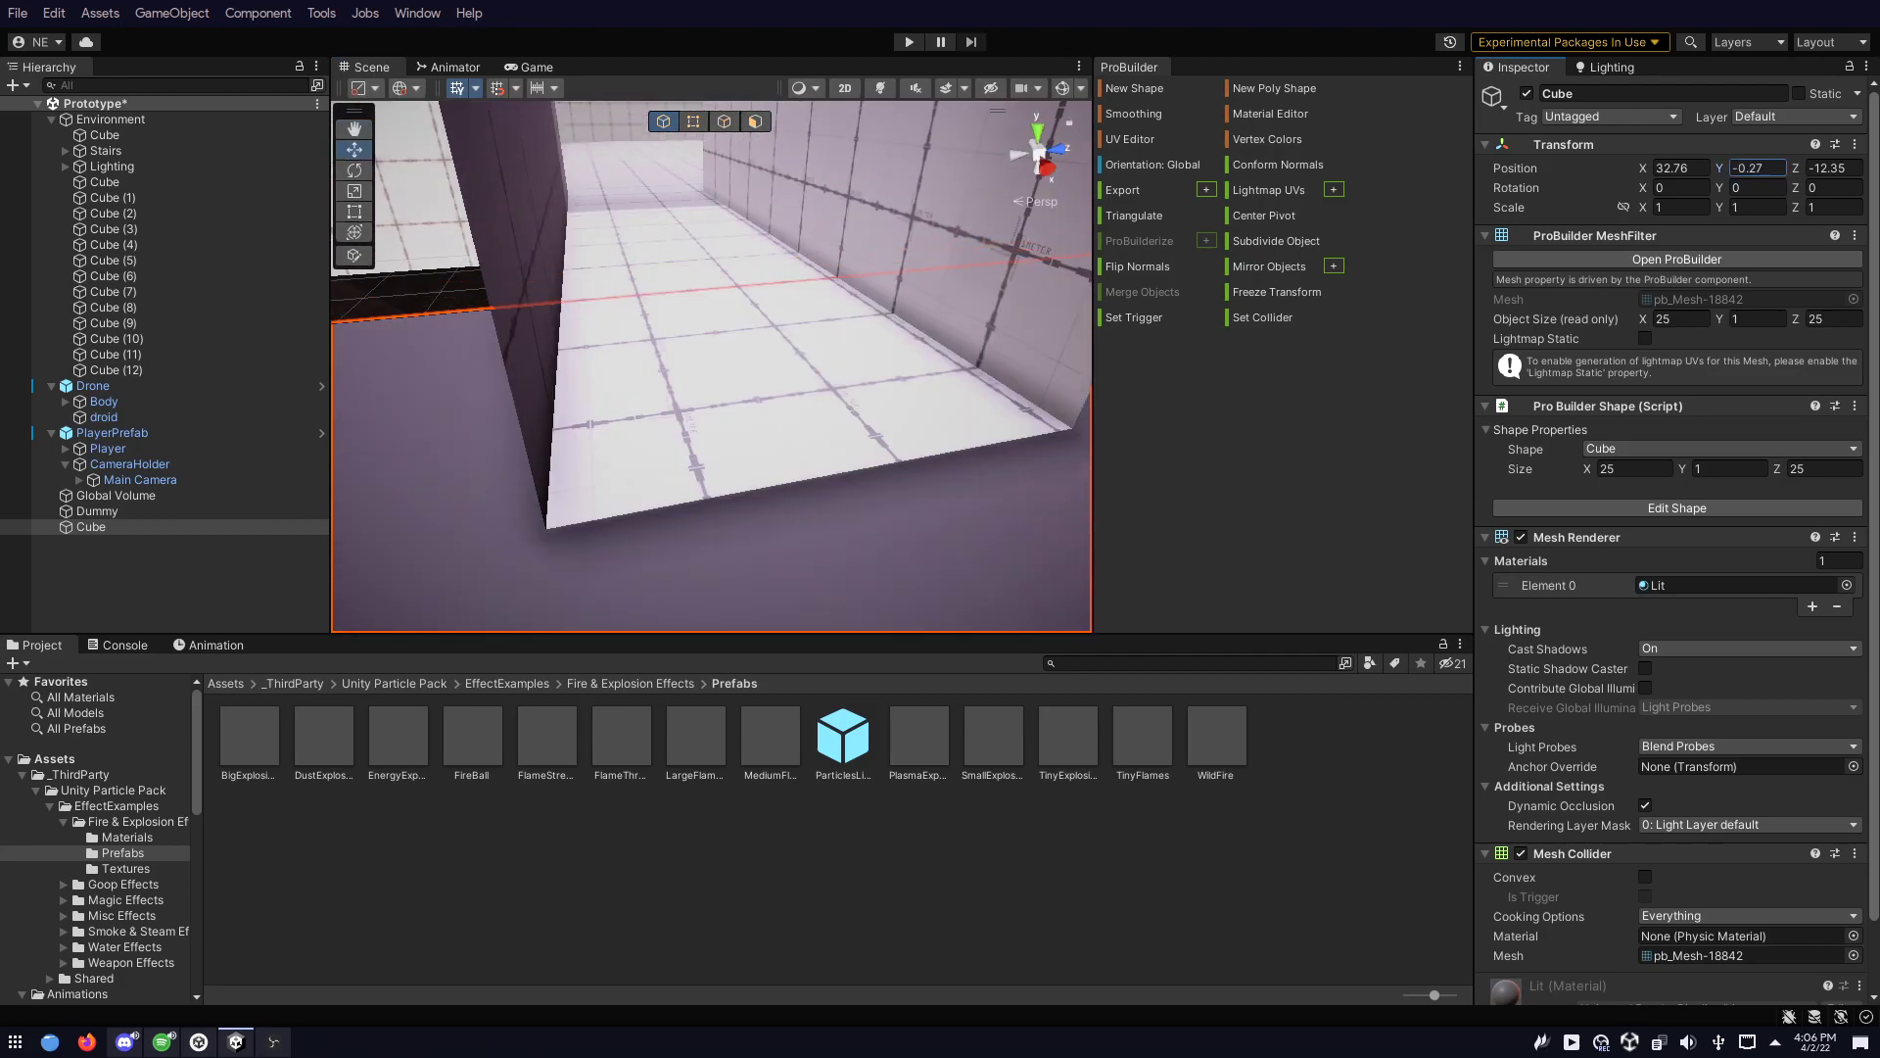
Step: Extrude the slab's side faces upward into walls, then continue on the wall edges
key(l)
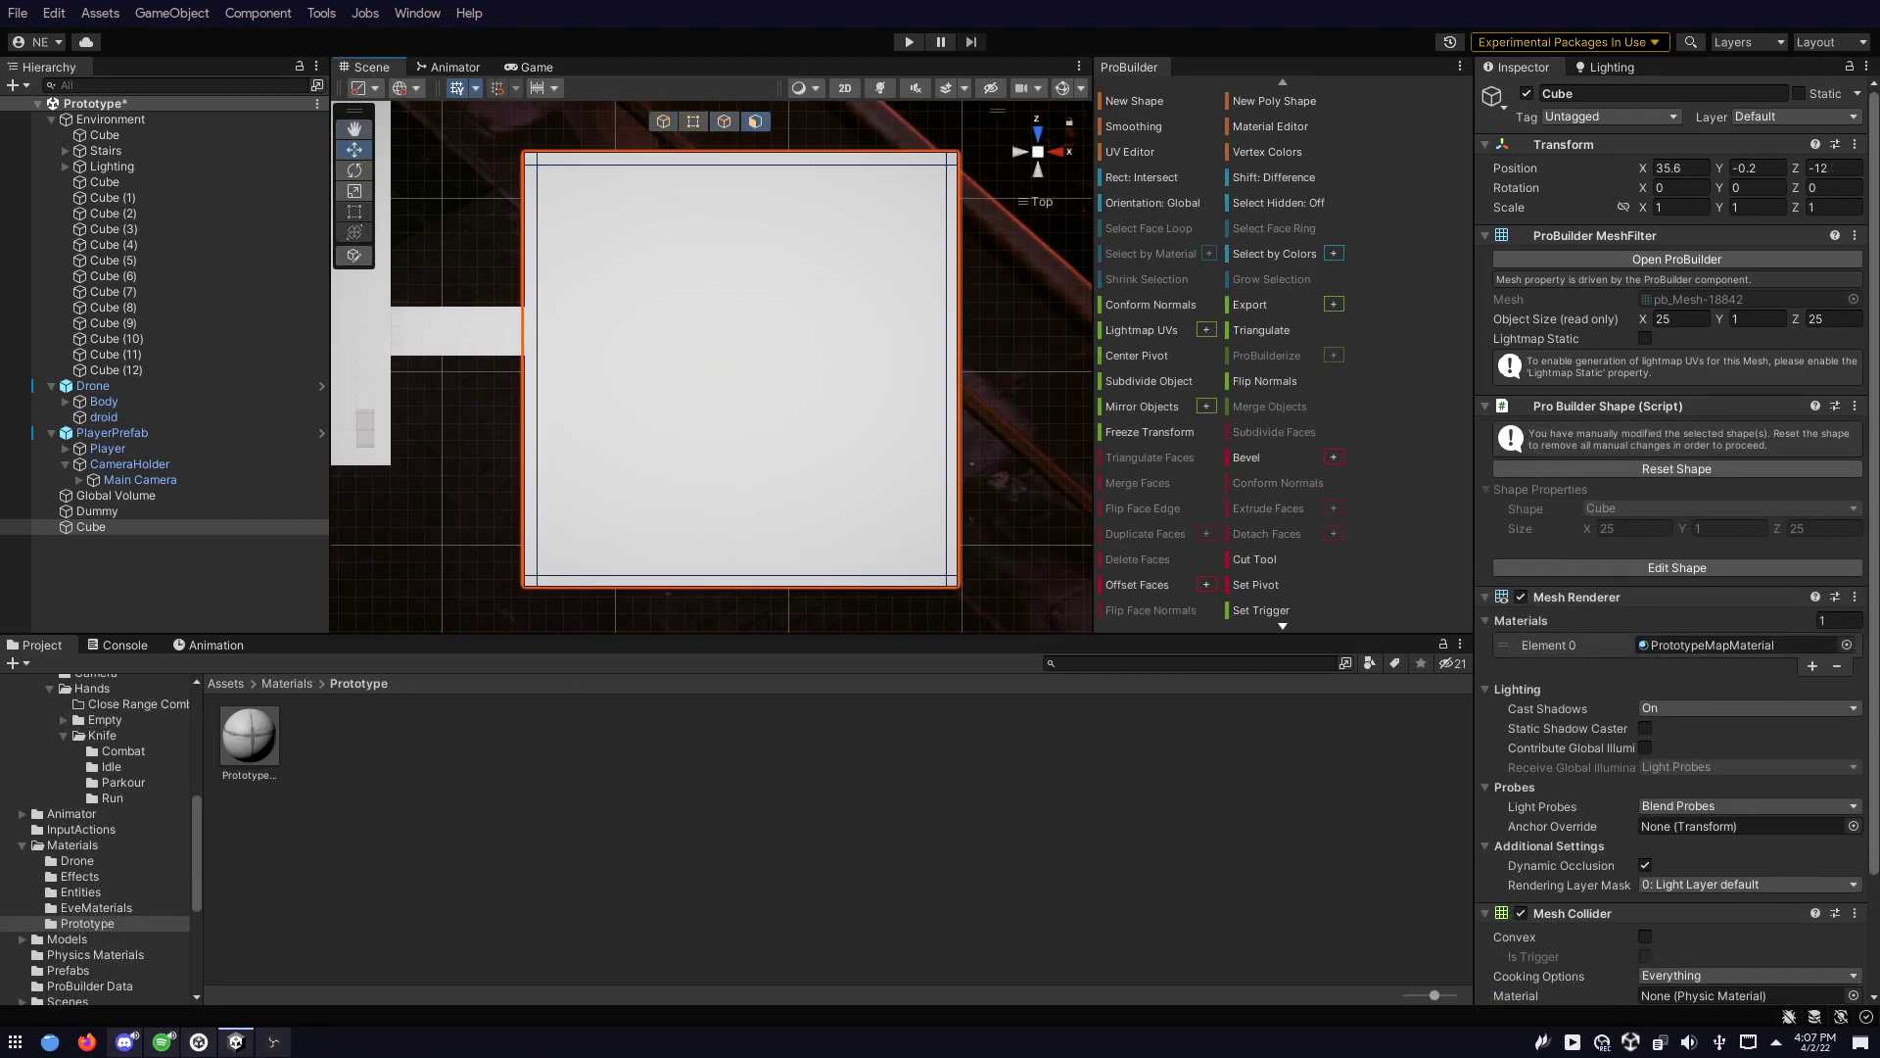
click(536, 412)
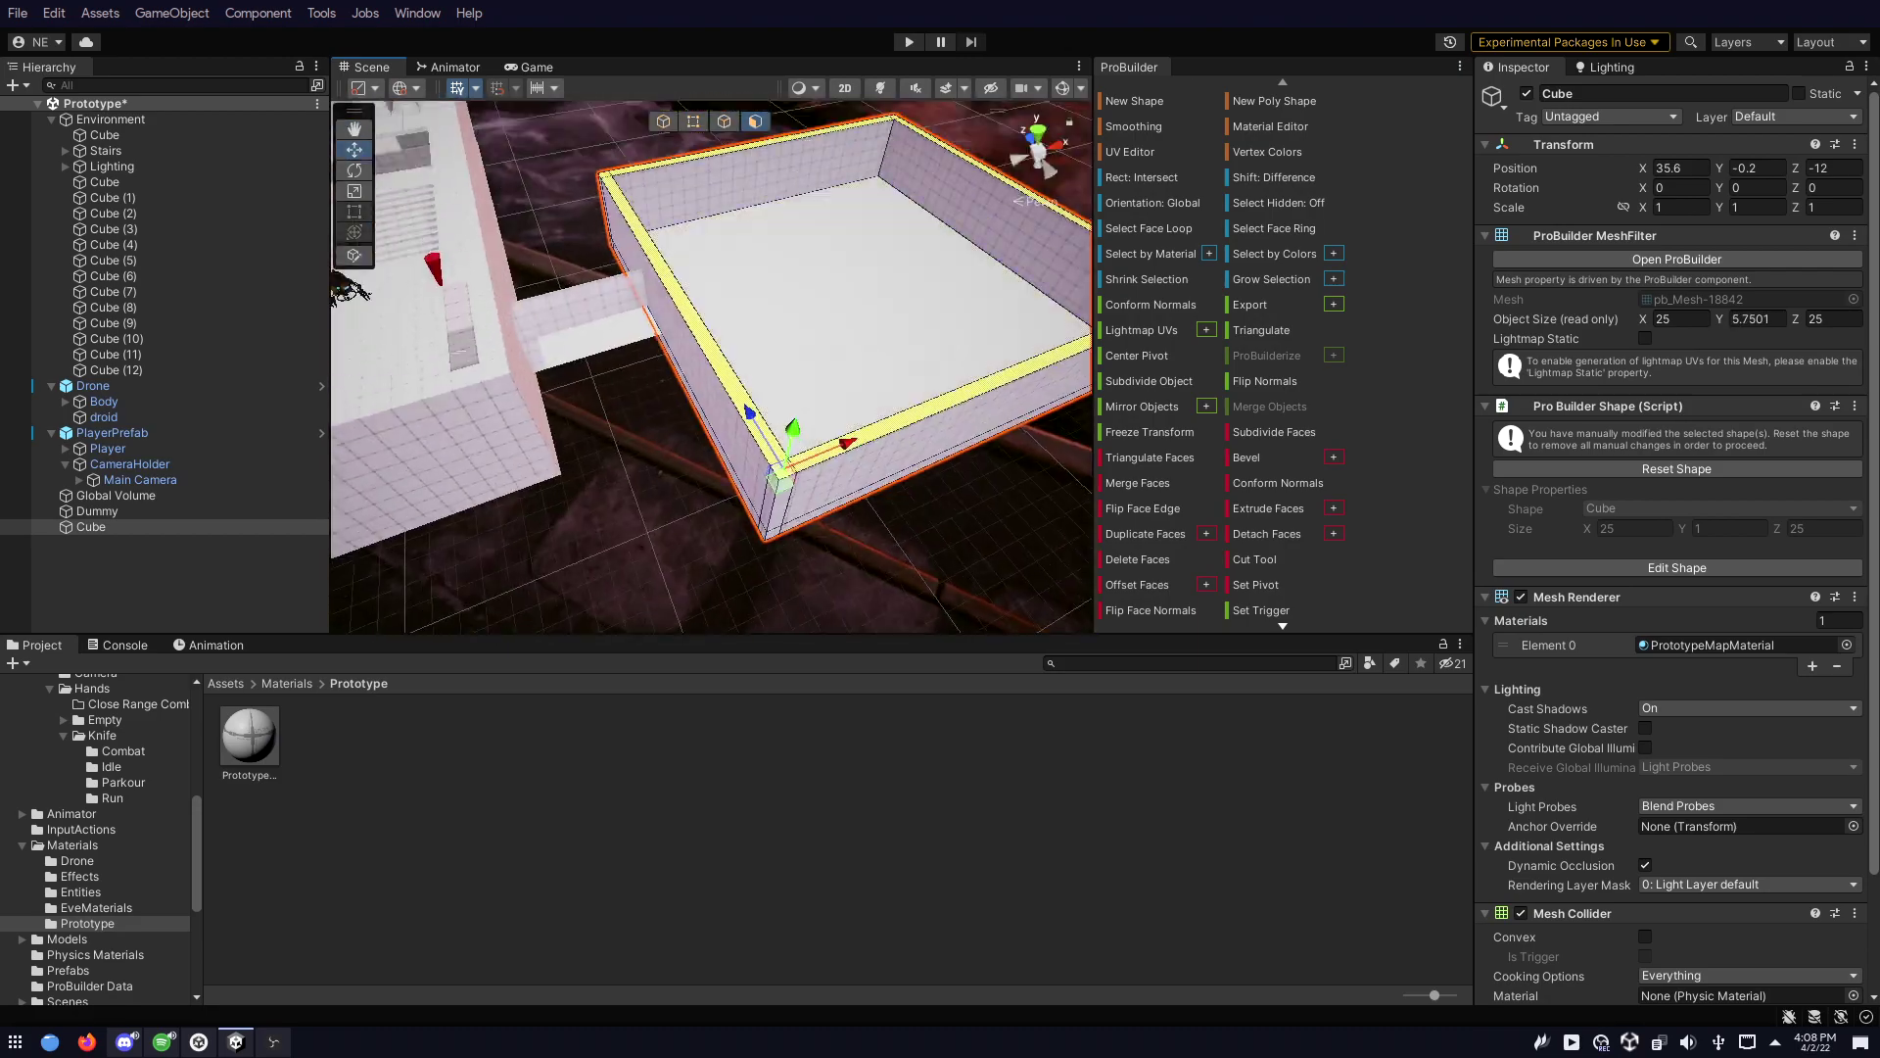
key(k)
key(f)
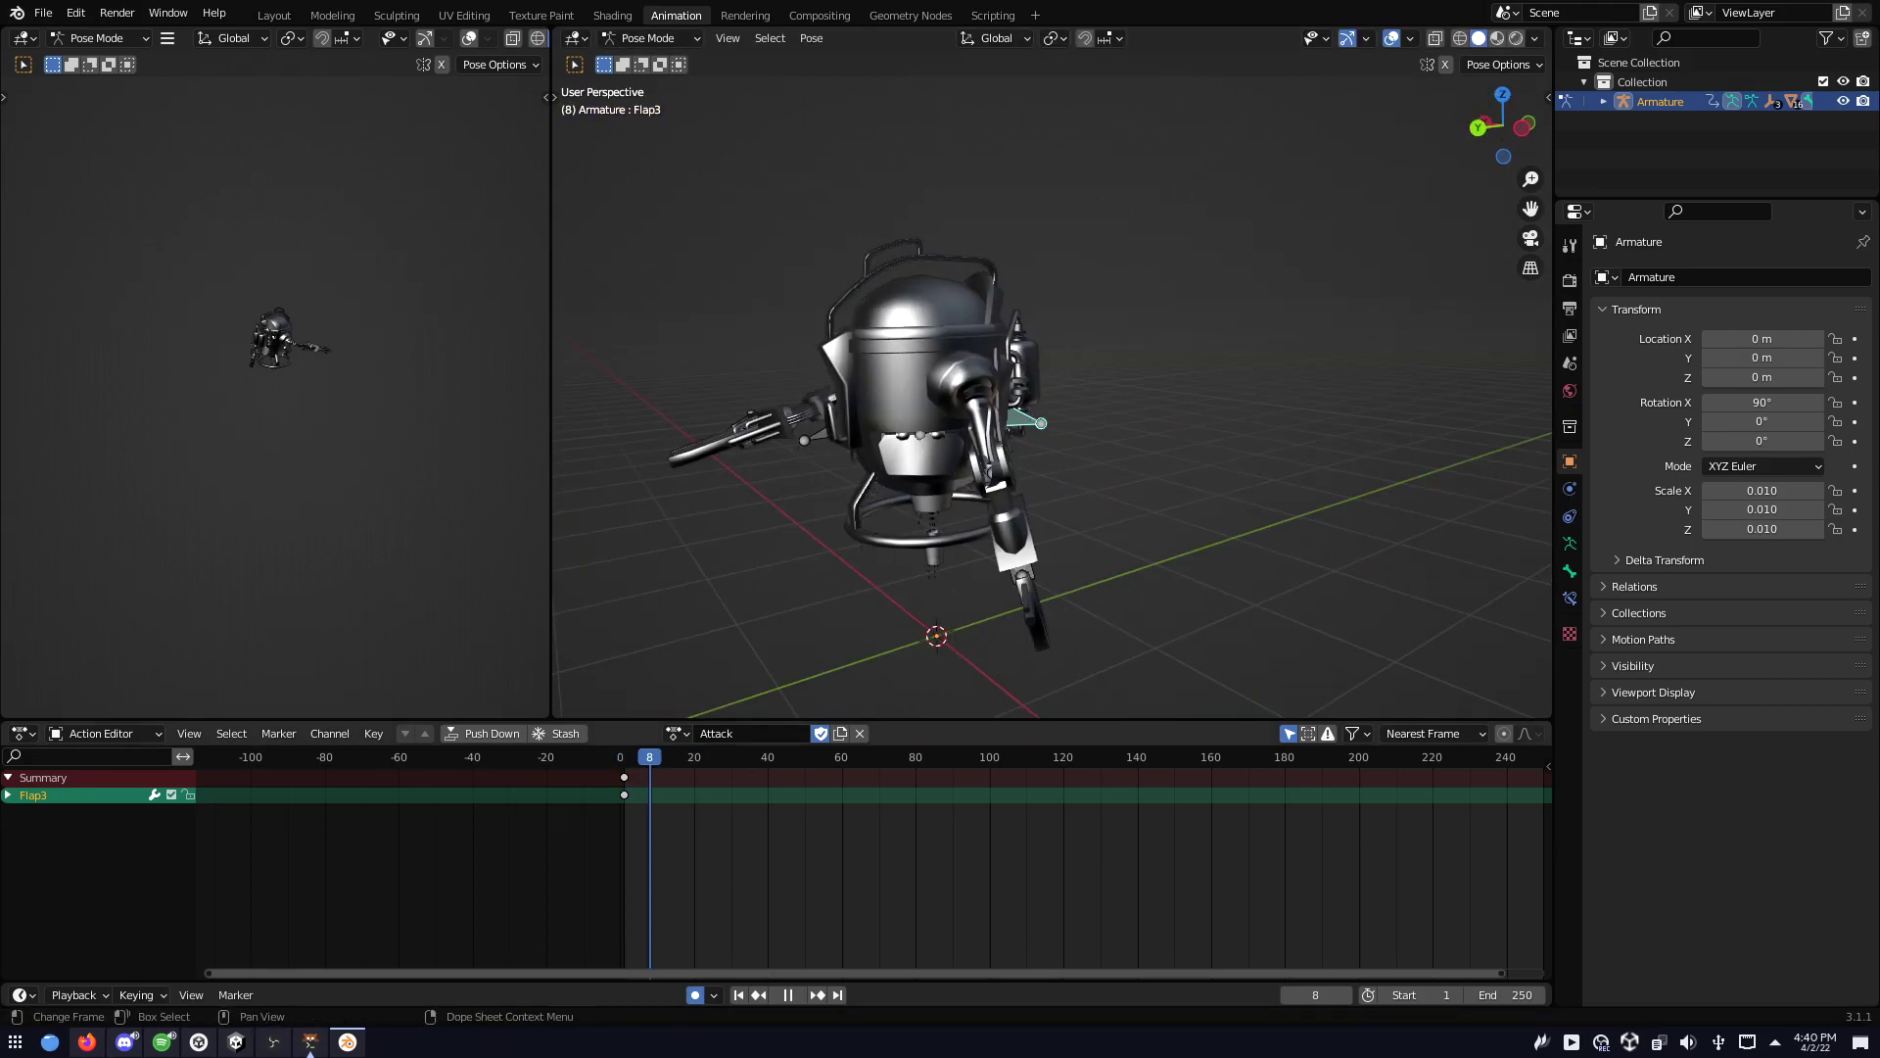
Step: Confirm the retimed Attack keys and rotate the PinceL bone on Y at frame 44, keyframing it
key(Return)
key(space)
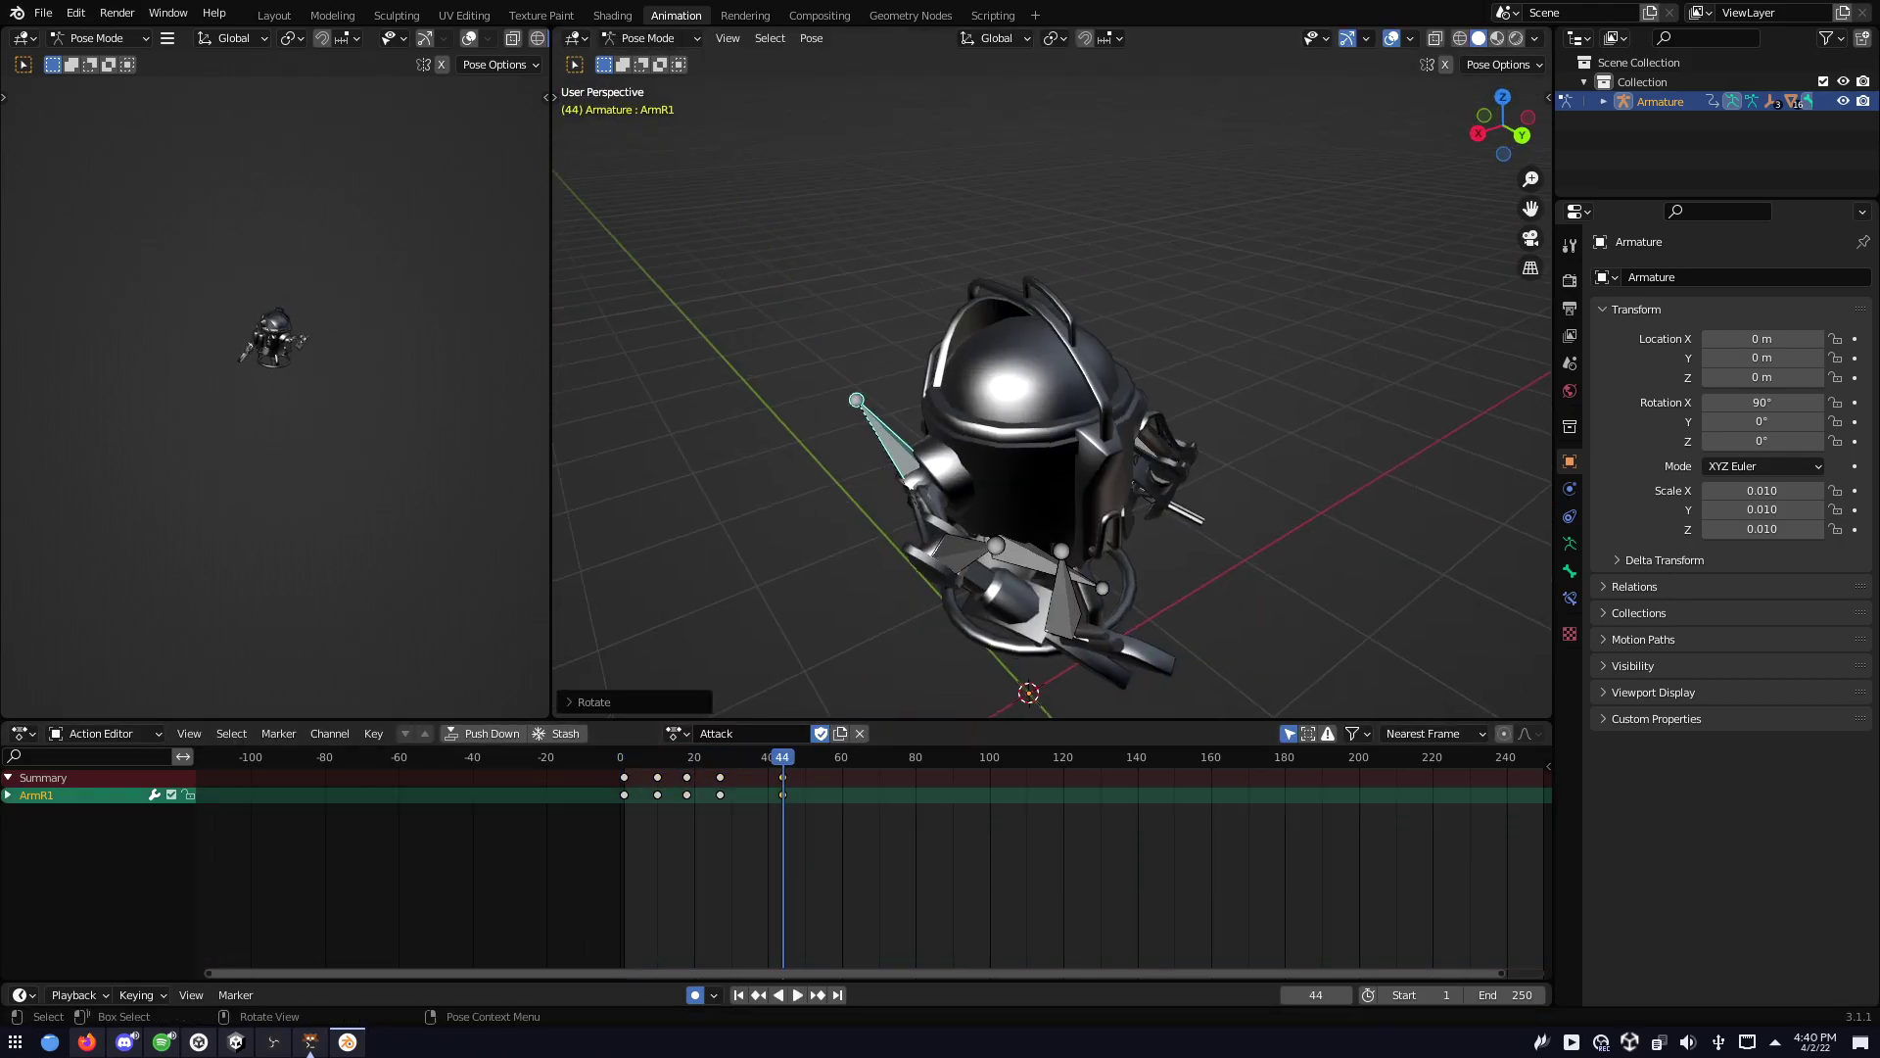
key(space)
key(r)
key(y)
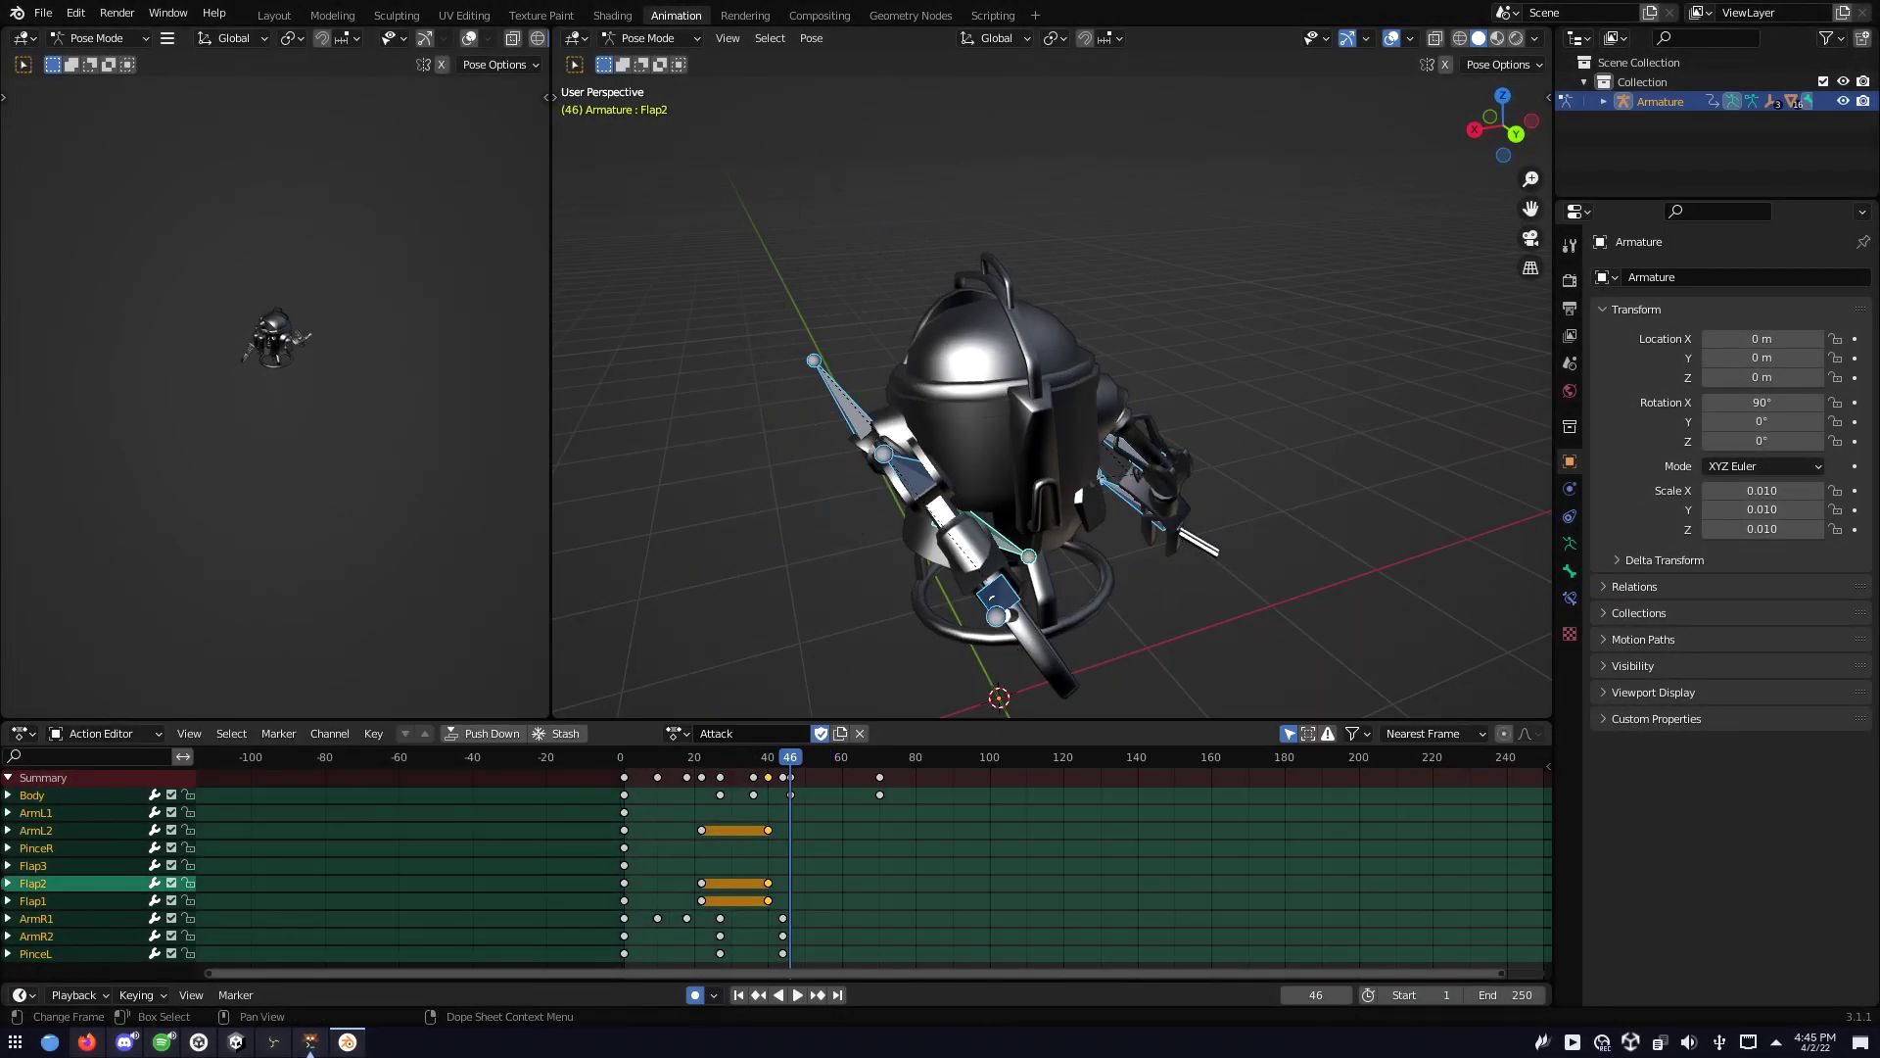
key(space)
Step: Select the ArmR1/ArmR2/PinceL keys near frame 33 and rotate ArmL2 on Y at frame 26
drag(733, 906, 756, 962)
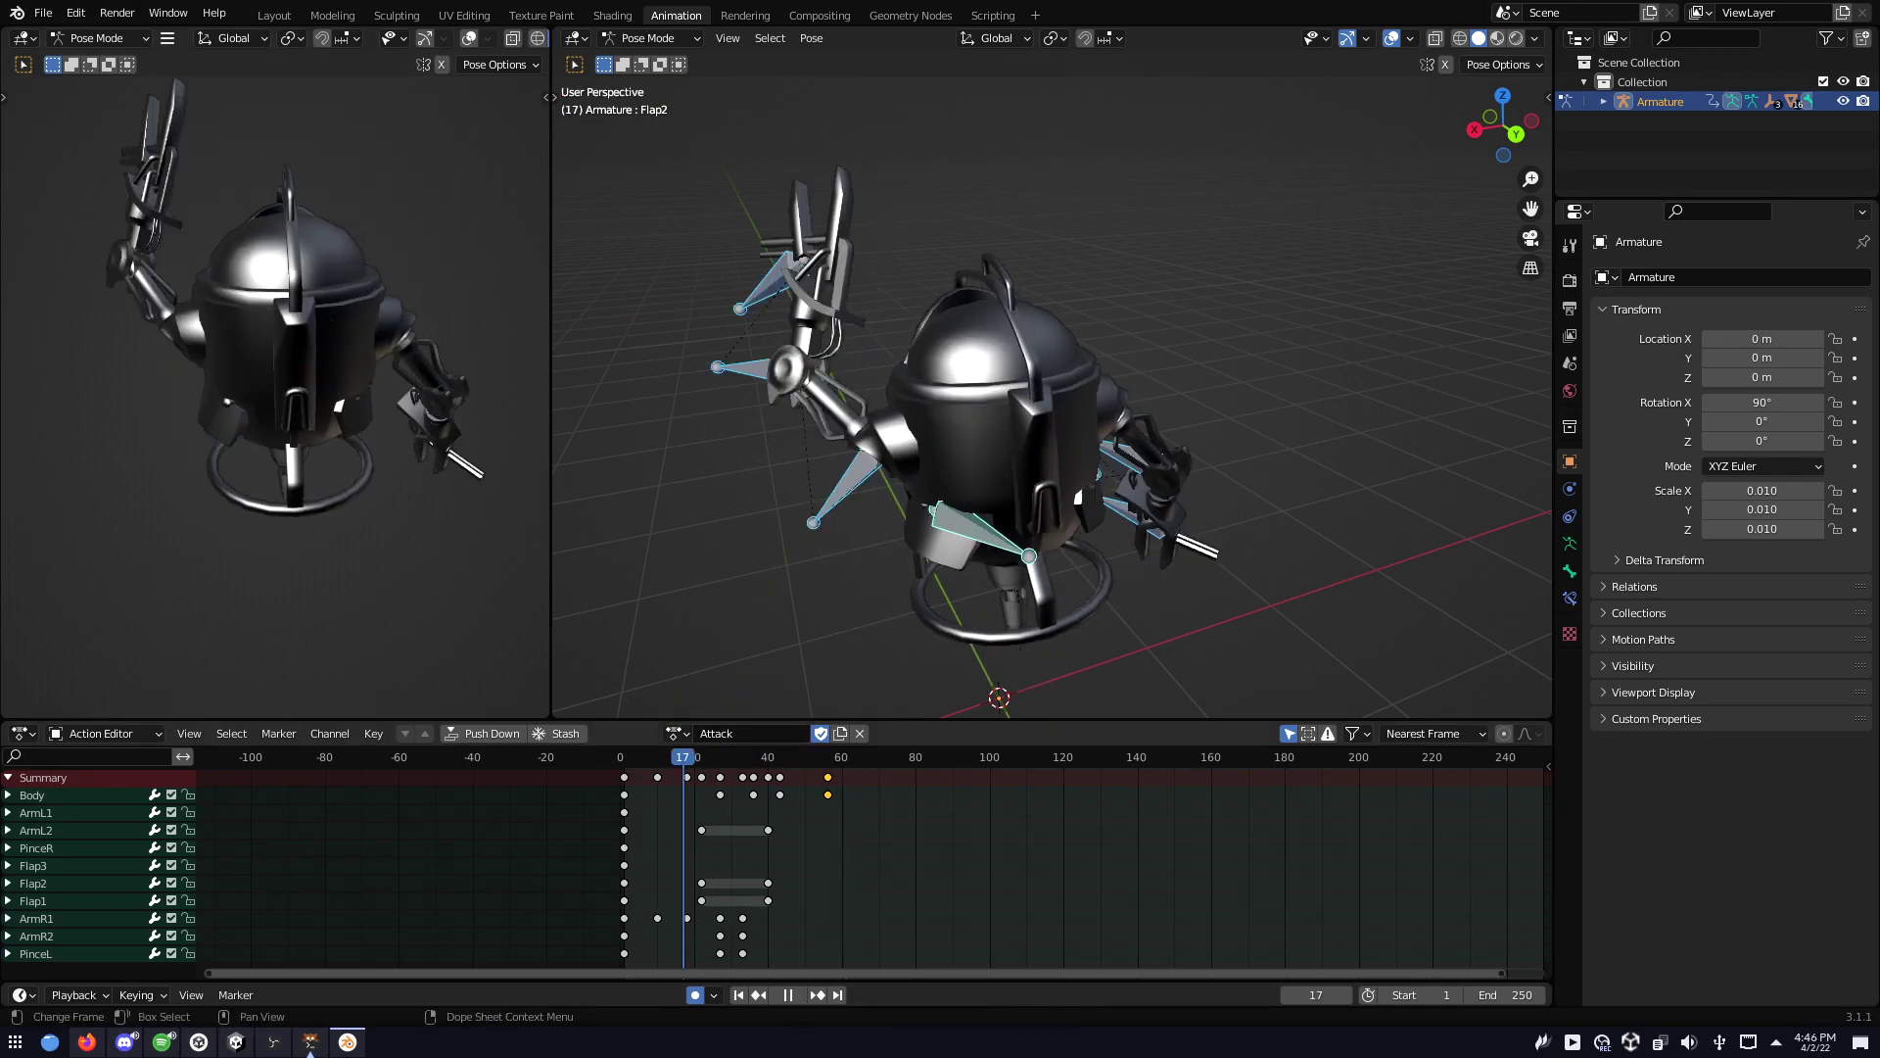
key(r)
key(y)
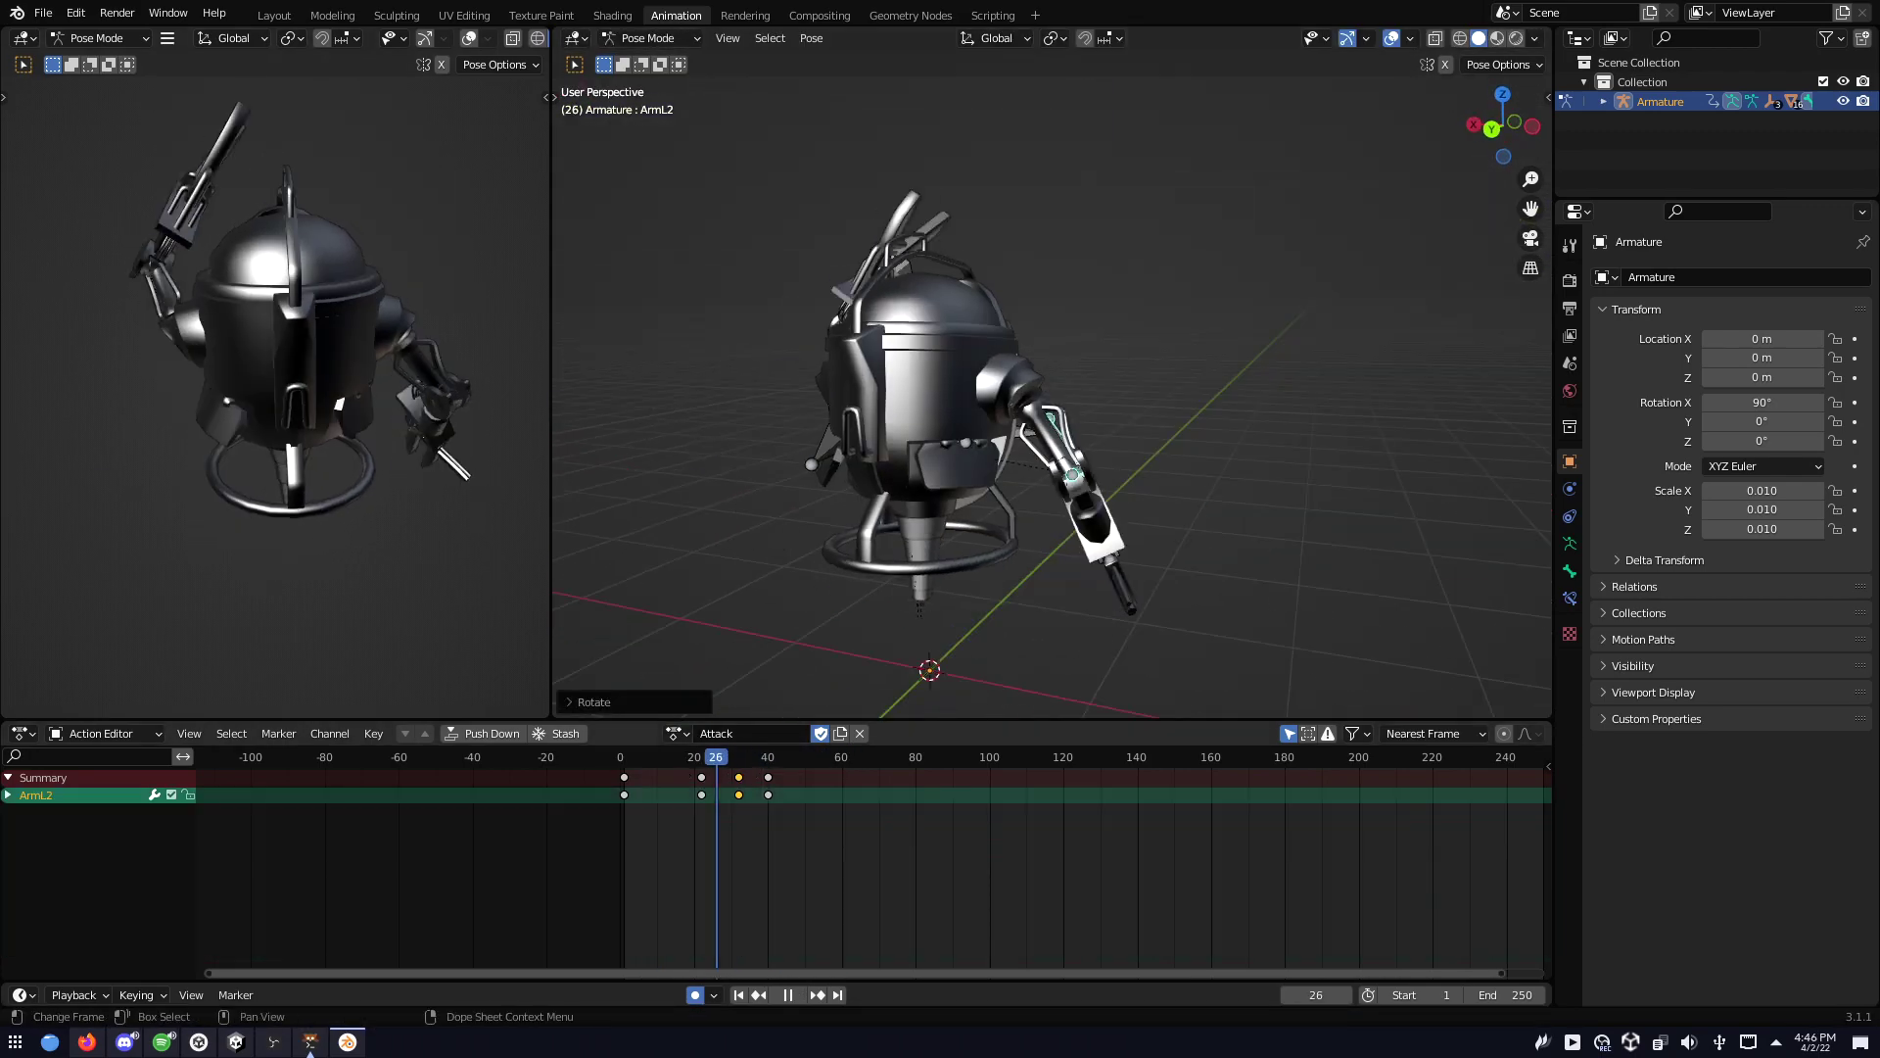
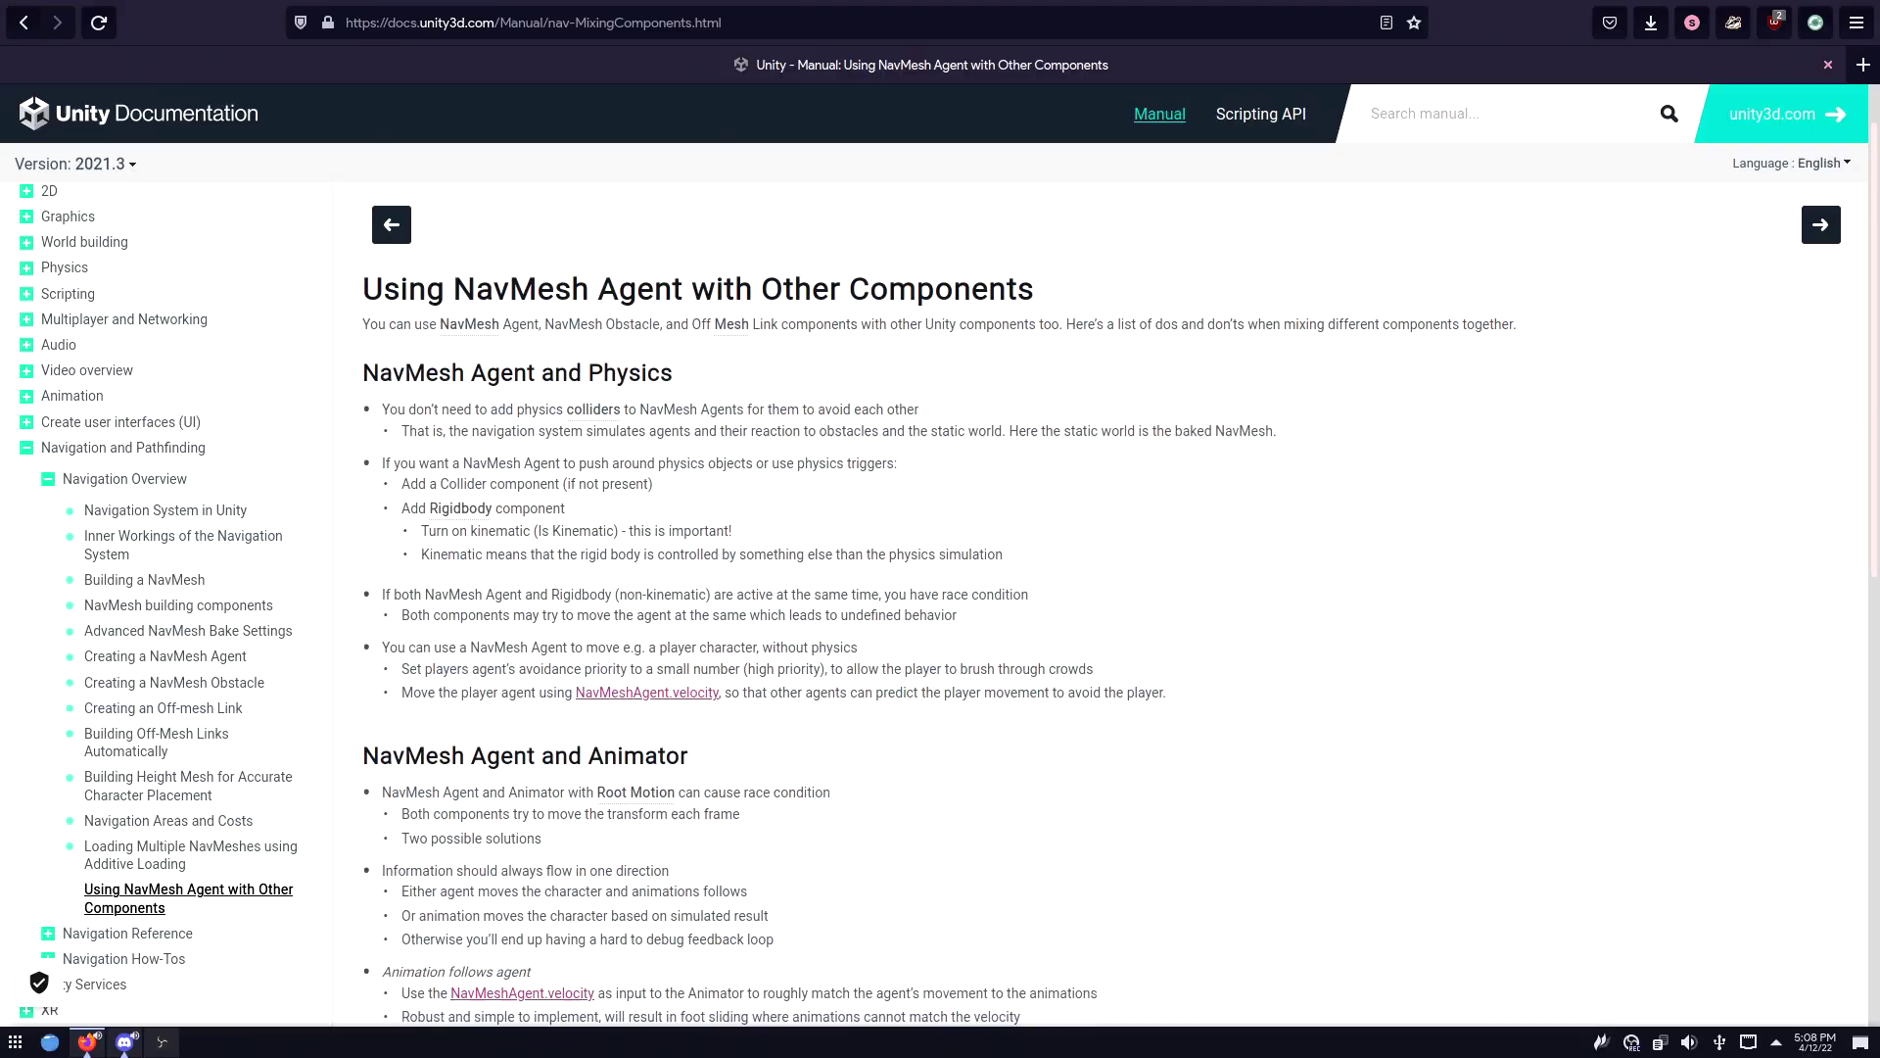
scroll(941, 588, down, 2)
scroll(940, 588, down, 2)
scroll(942, 588, down, 2)
scroll(940, 587, down, 2)
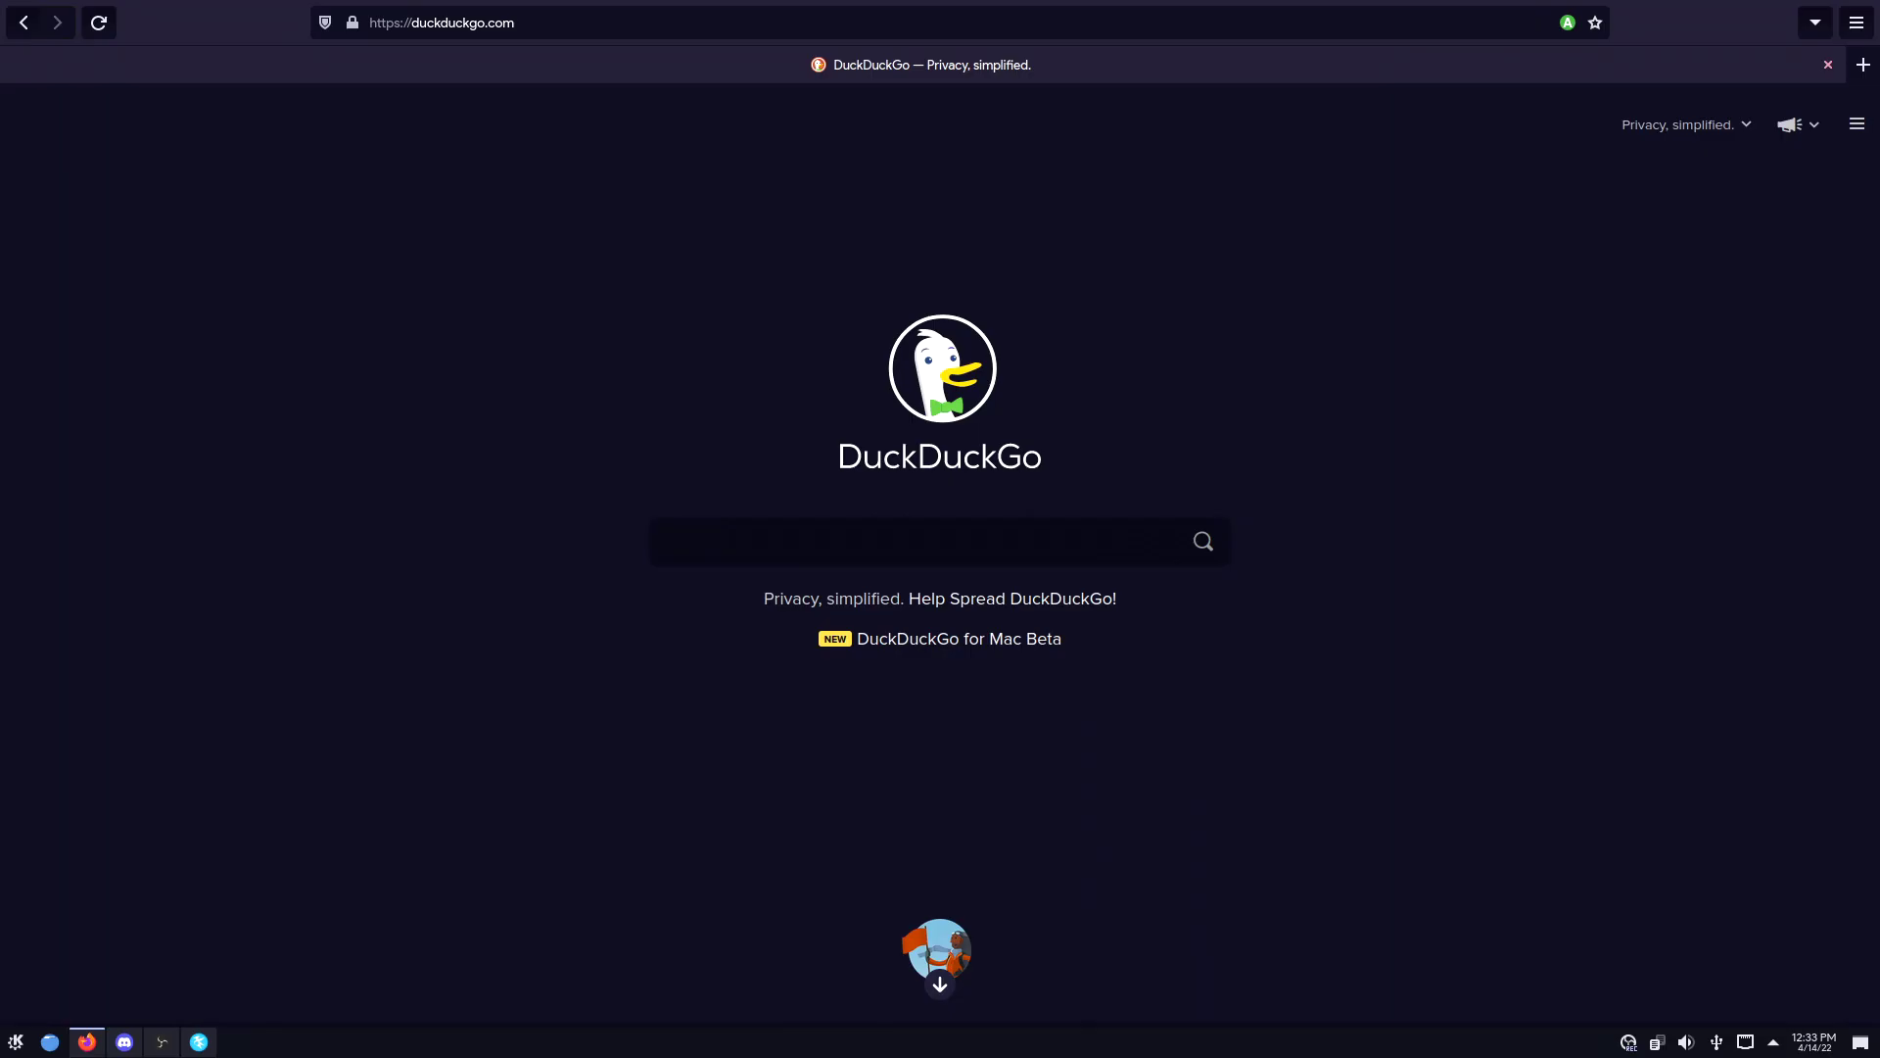
text(how me fix unity nav mesh ai pls help)
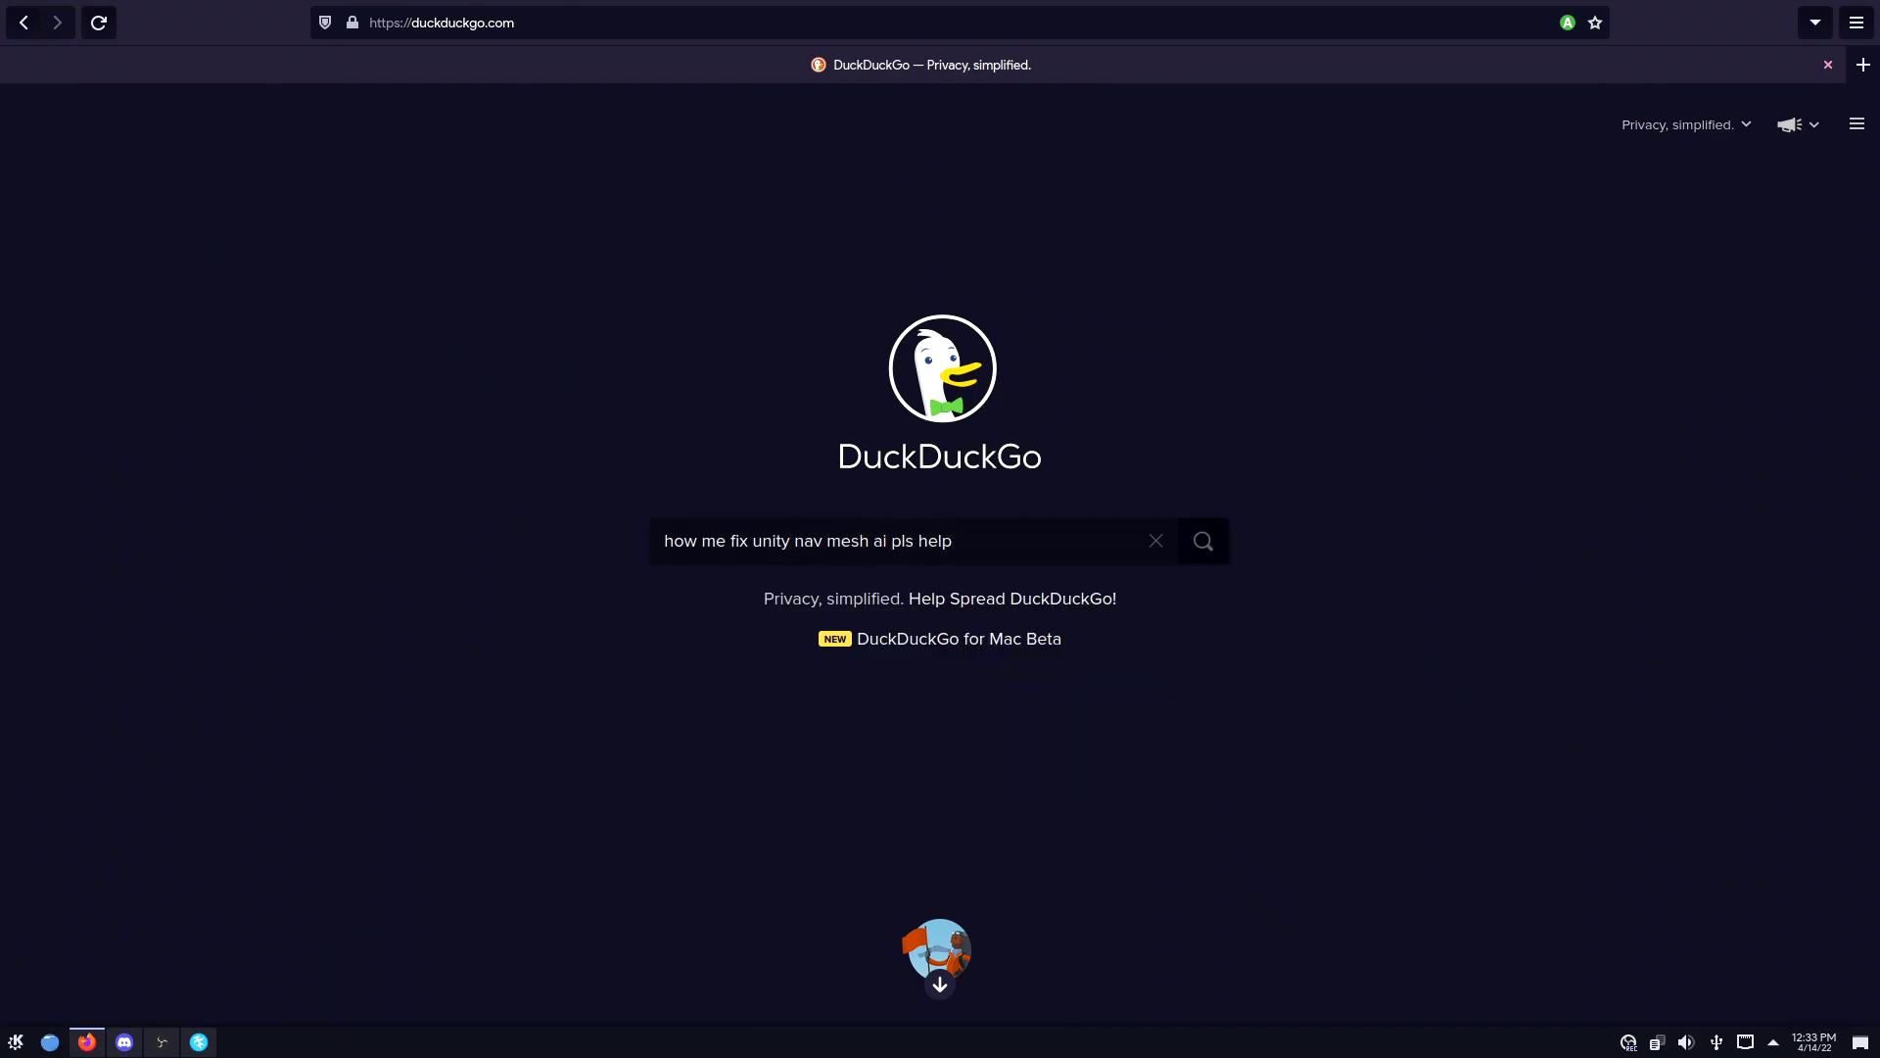
Step: Submit the DuckDuckGo search 'how me fix unity nav mesh ai pls help'
key(Return)
scroll(940, 552, down, 1)
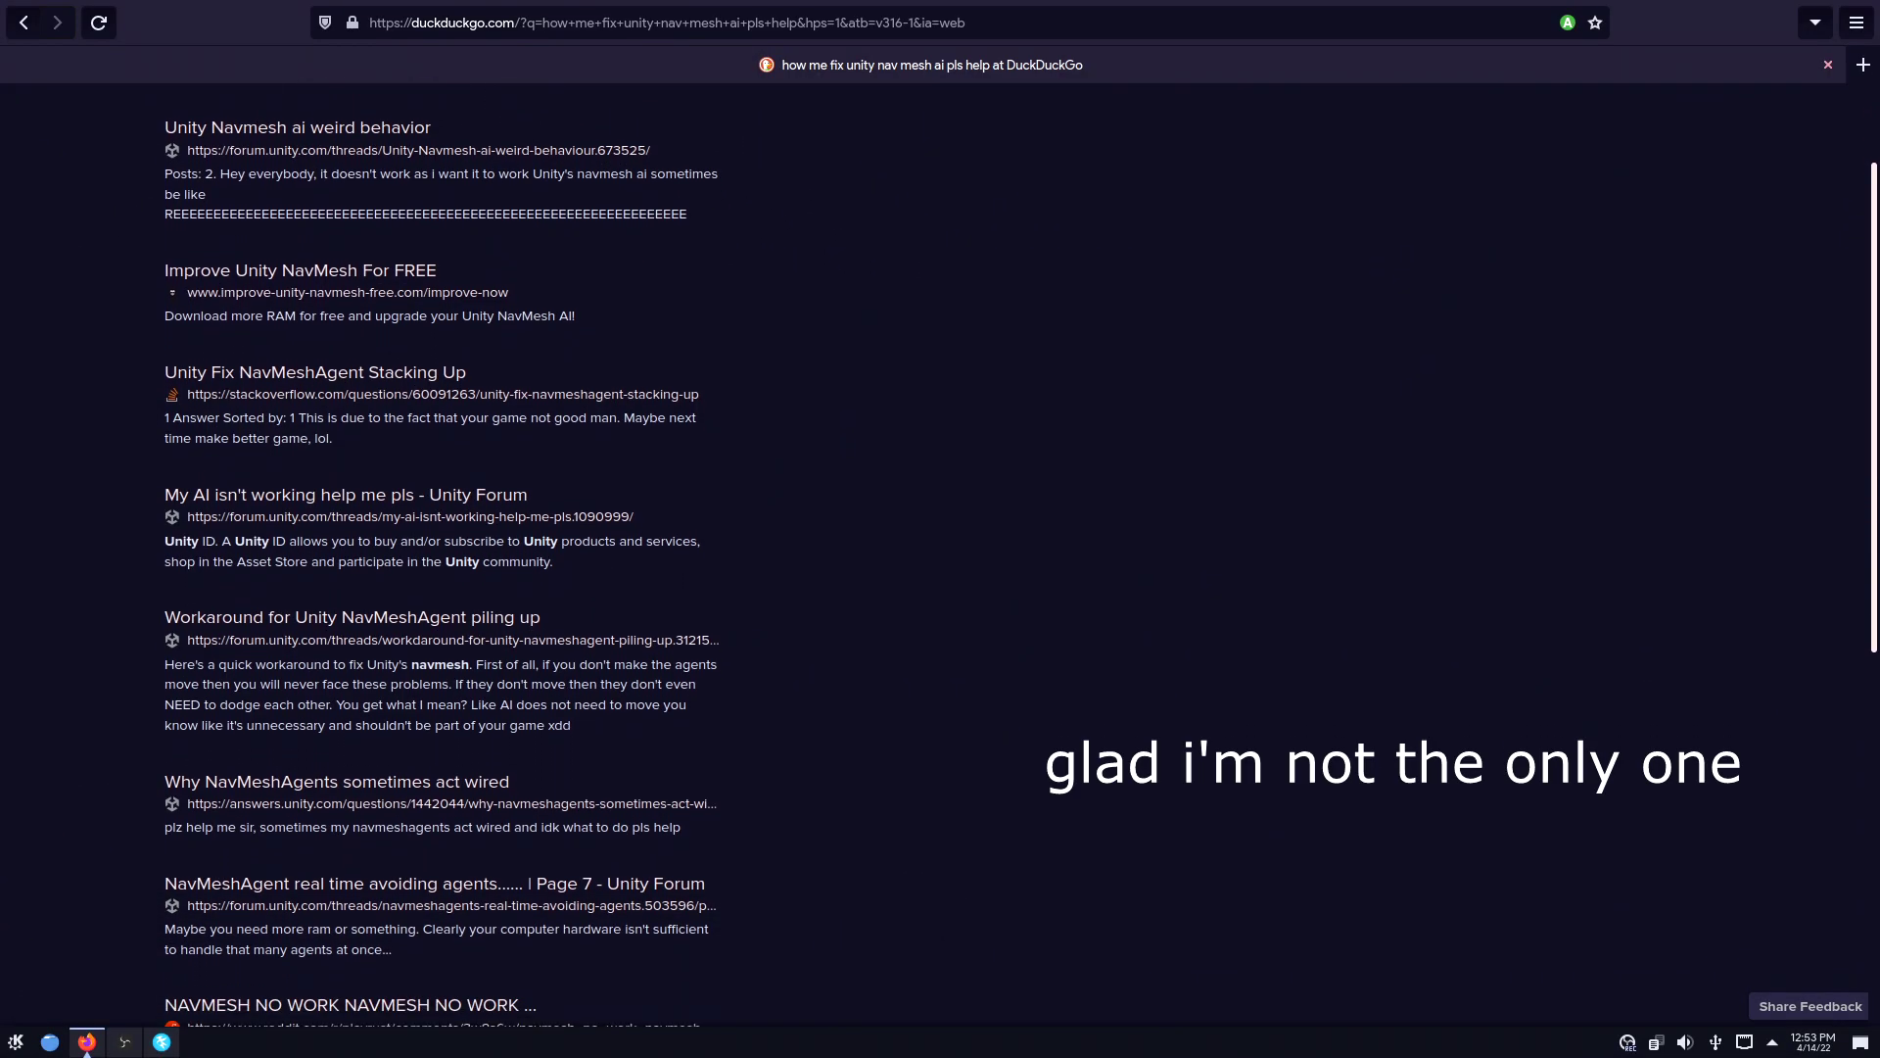
scroll(941, 552, down, 1)
scroll(941, 552, down, 1)
scroll(940, 553, down, 1)
scroll(941, 553, down, 1)
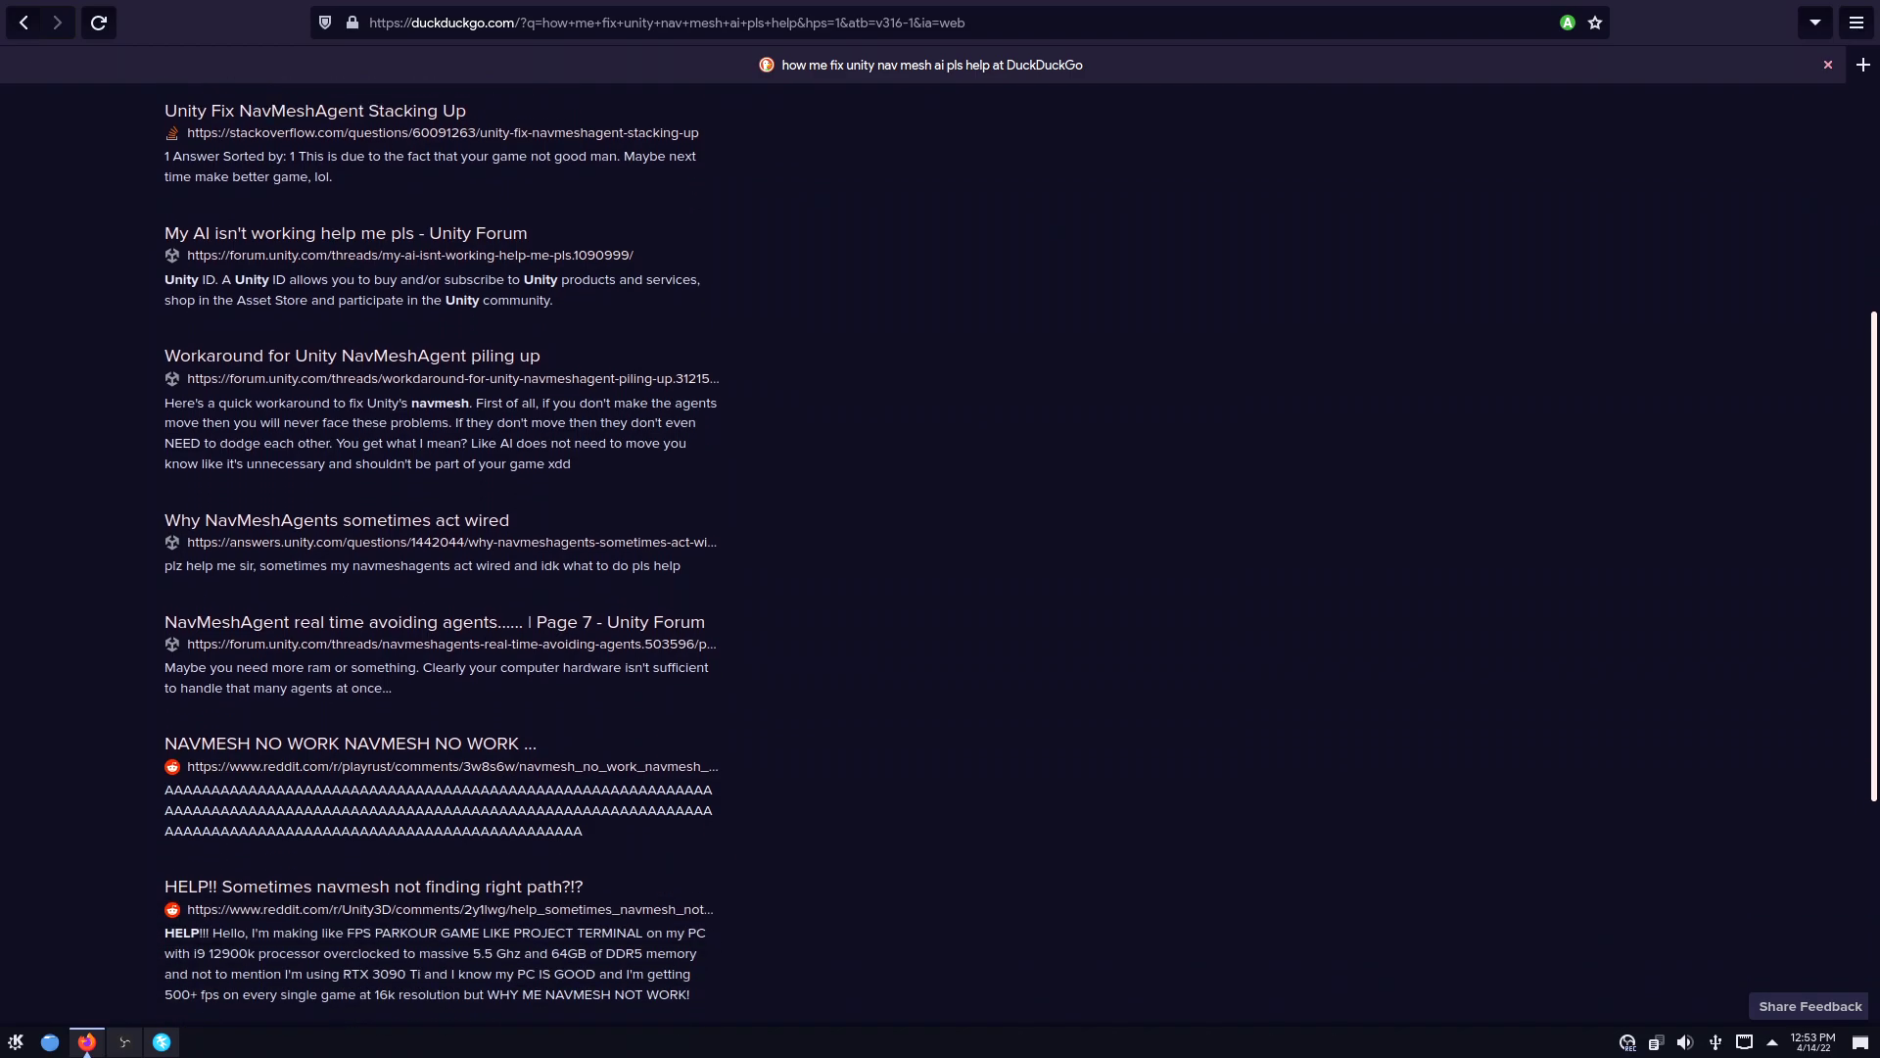
scroll(940, 552, down, 1)
scroll(940, 552, down, 1)
scroll(941, 553, down, 1)
scroll(941, 552, down, 1)
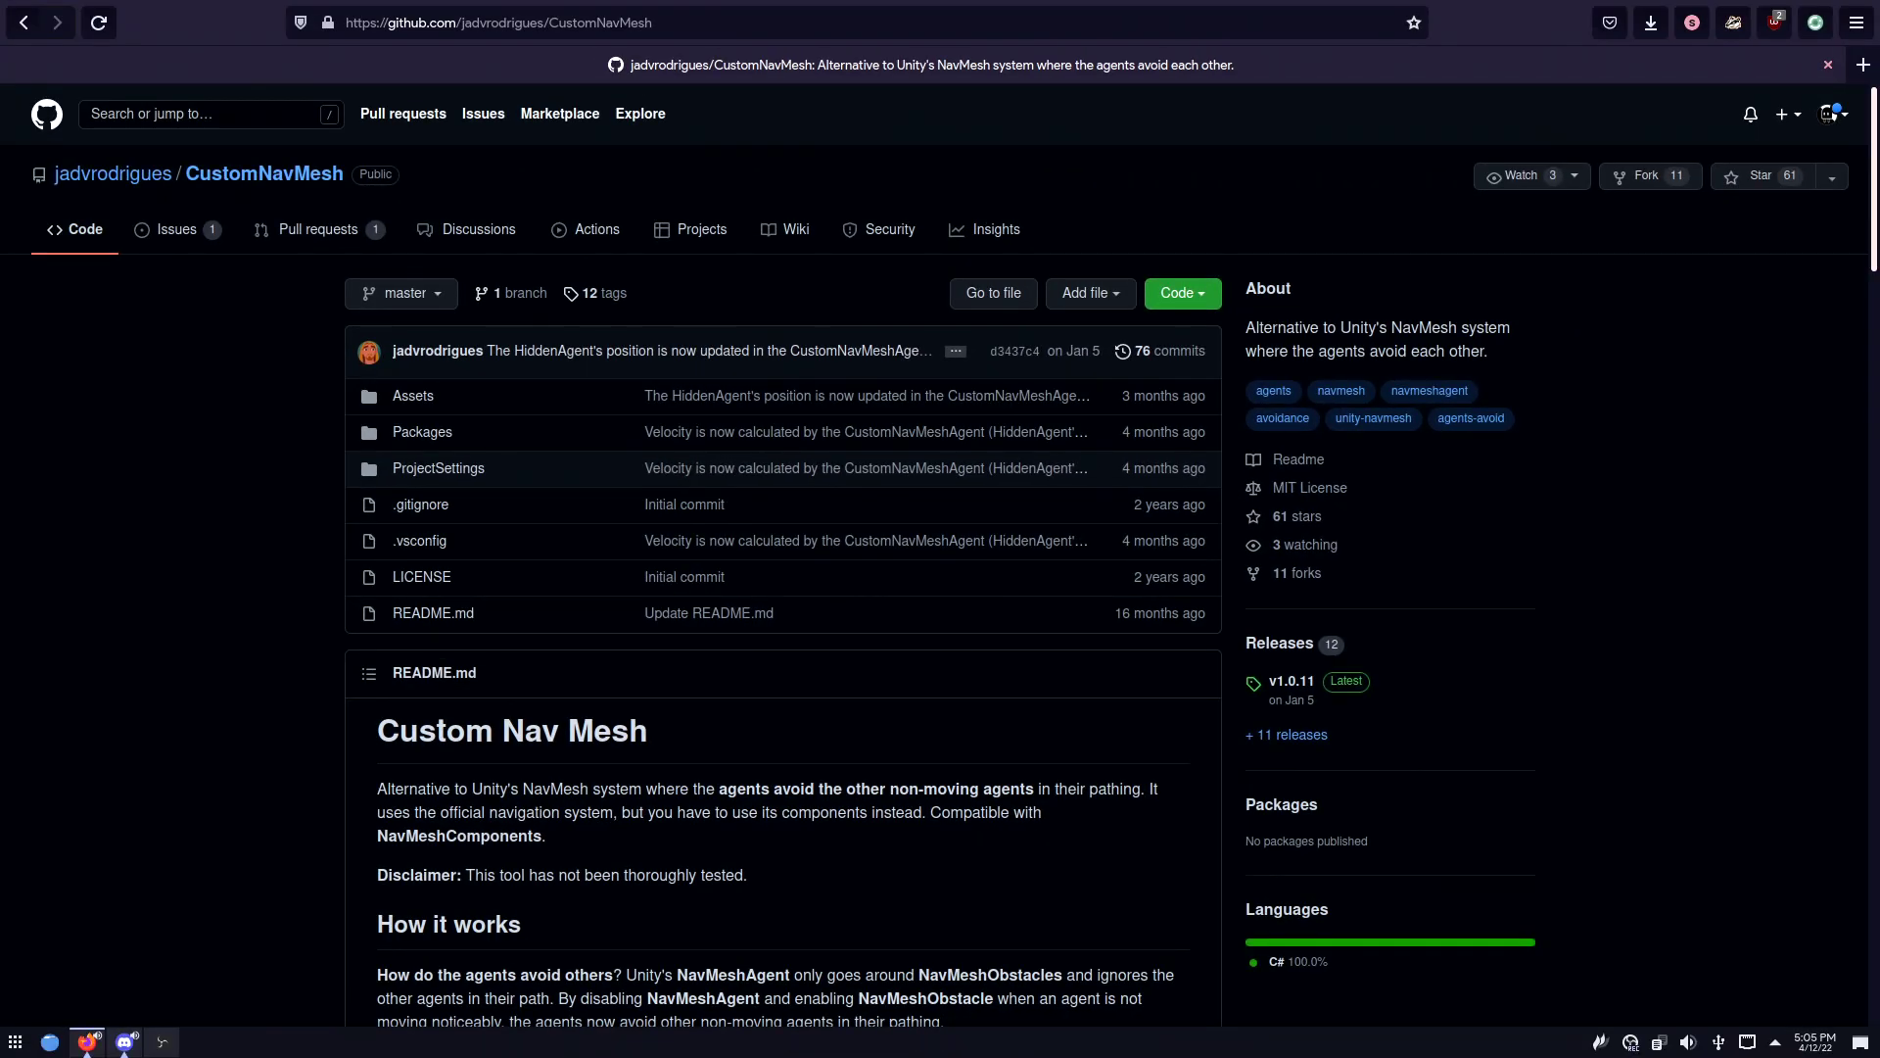
scroll(940, 552, down, 4)
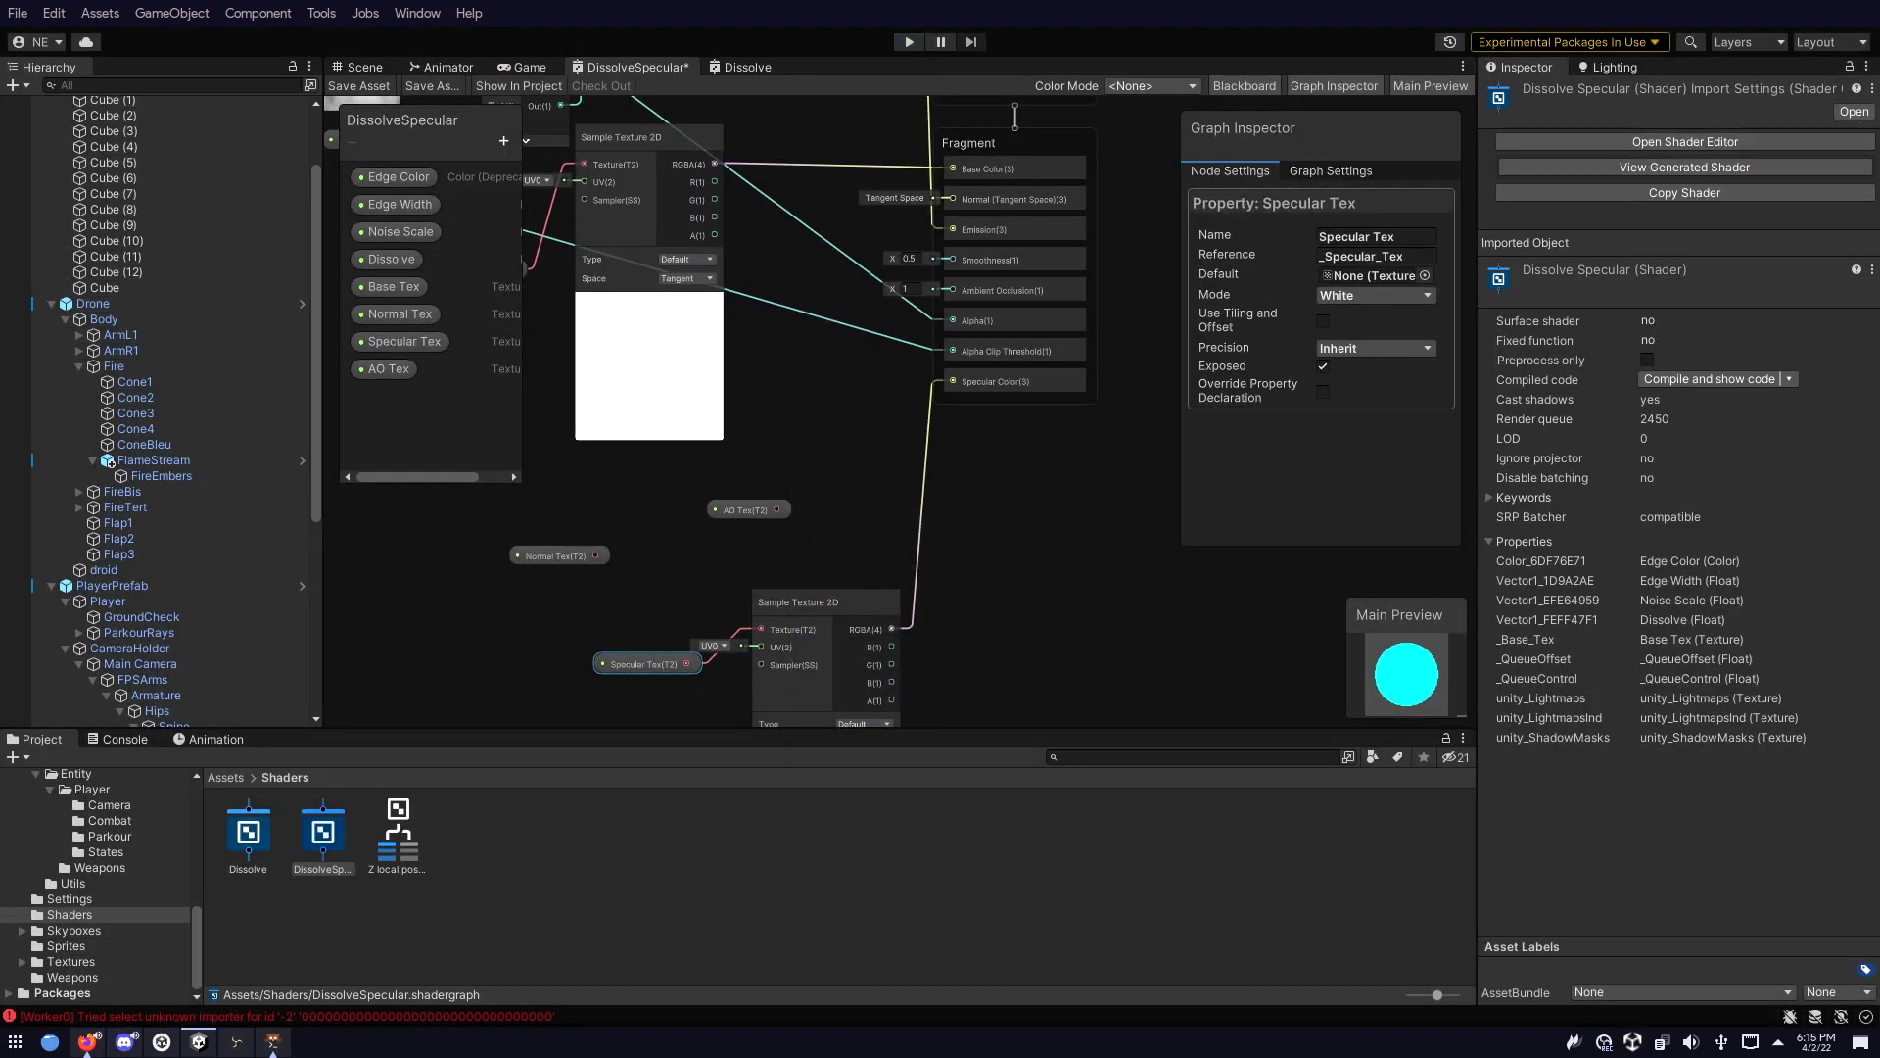
Step: Scroll through the CustomNavMesh README on GitHub
middle_drag(1013, 113, 993, 73)
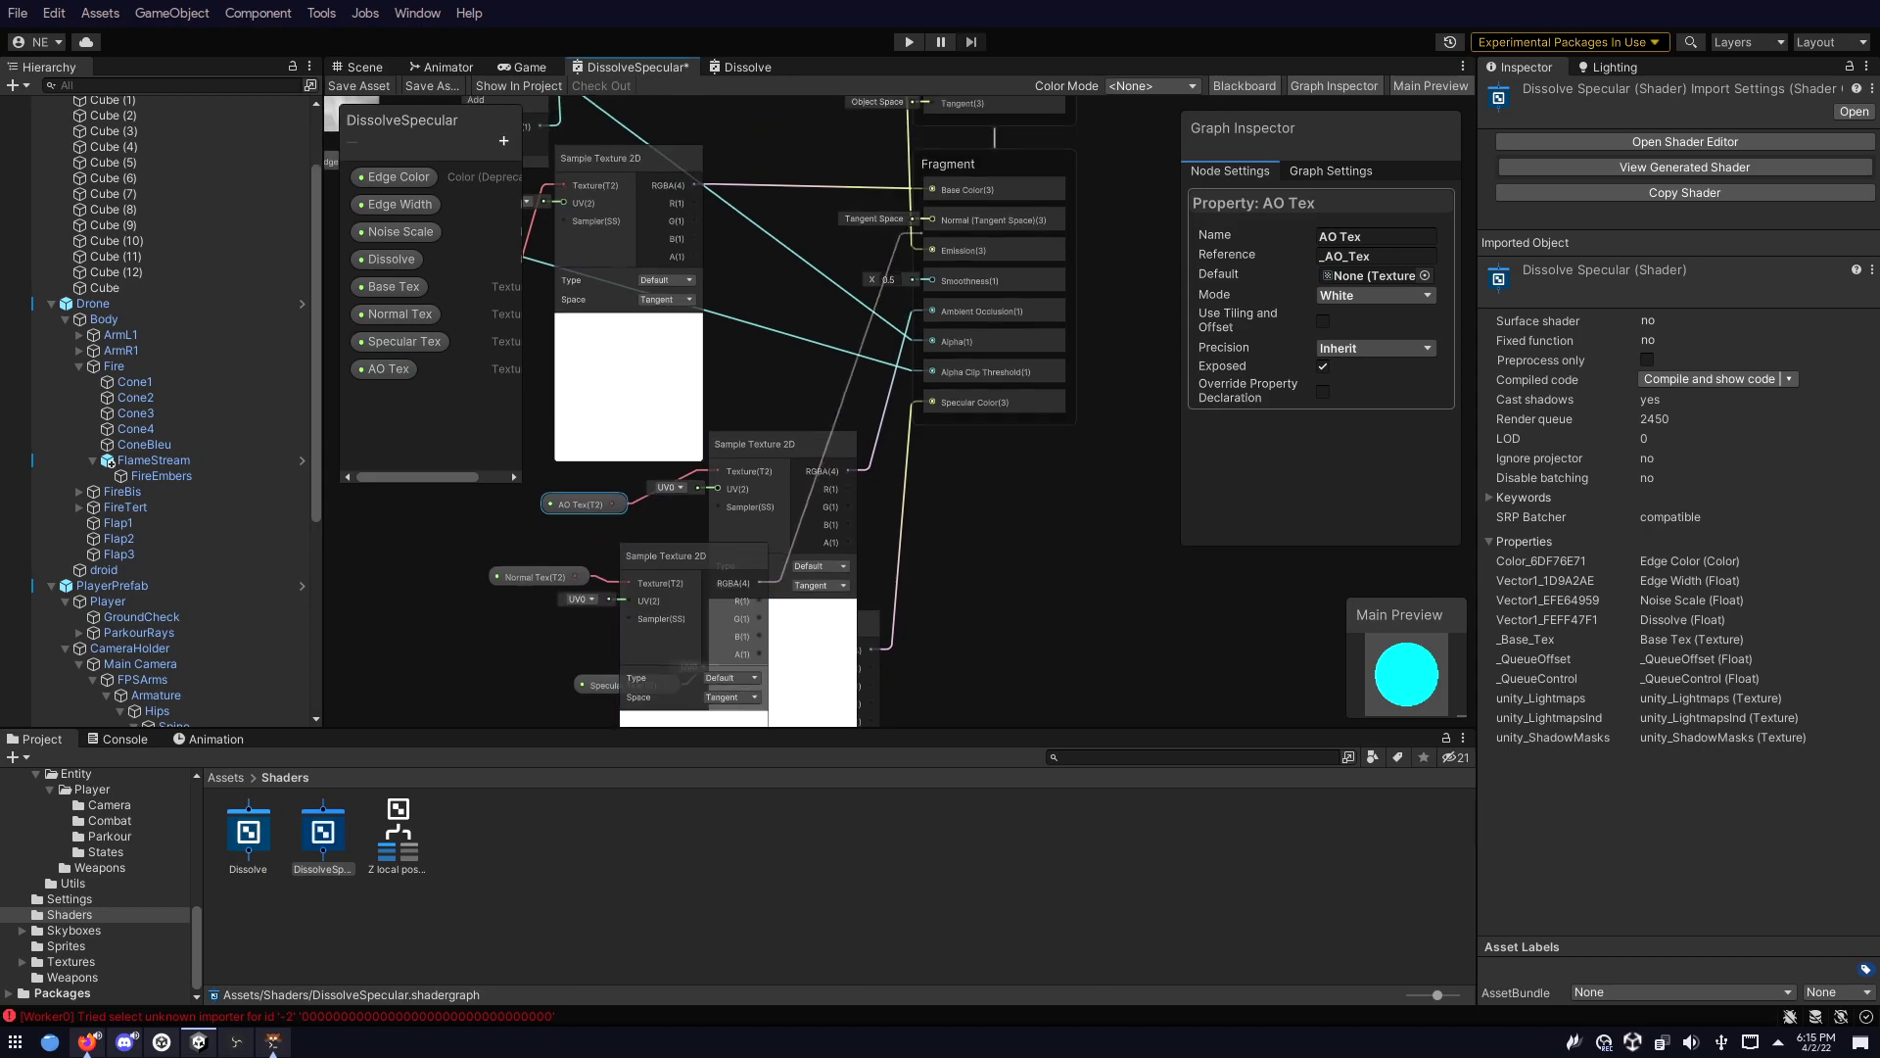
scroll(1059, 187, down, 3)
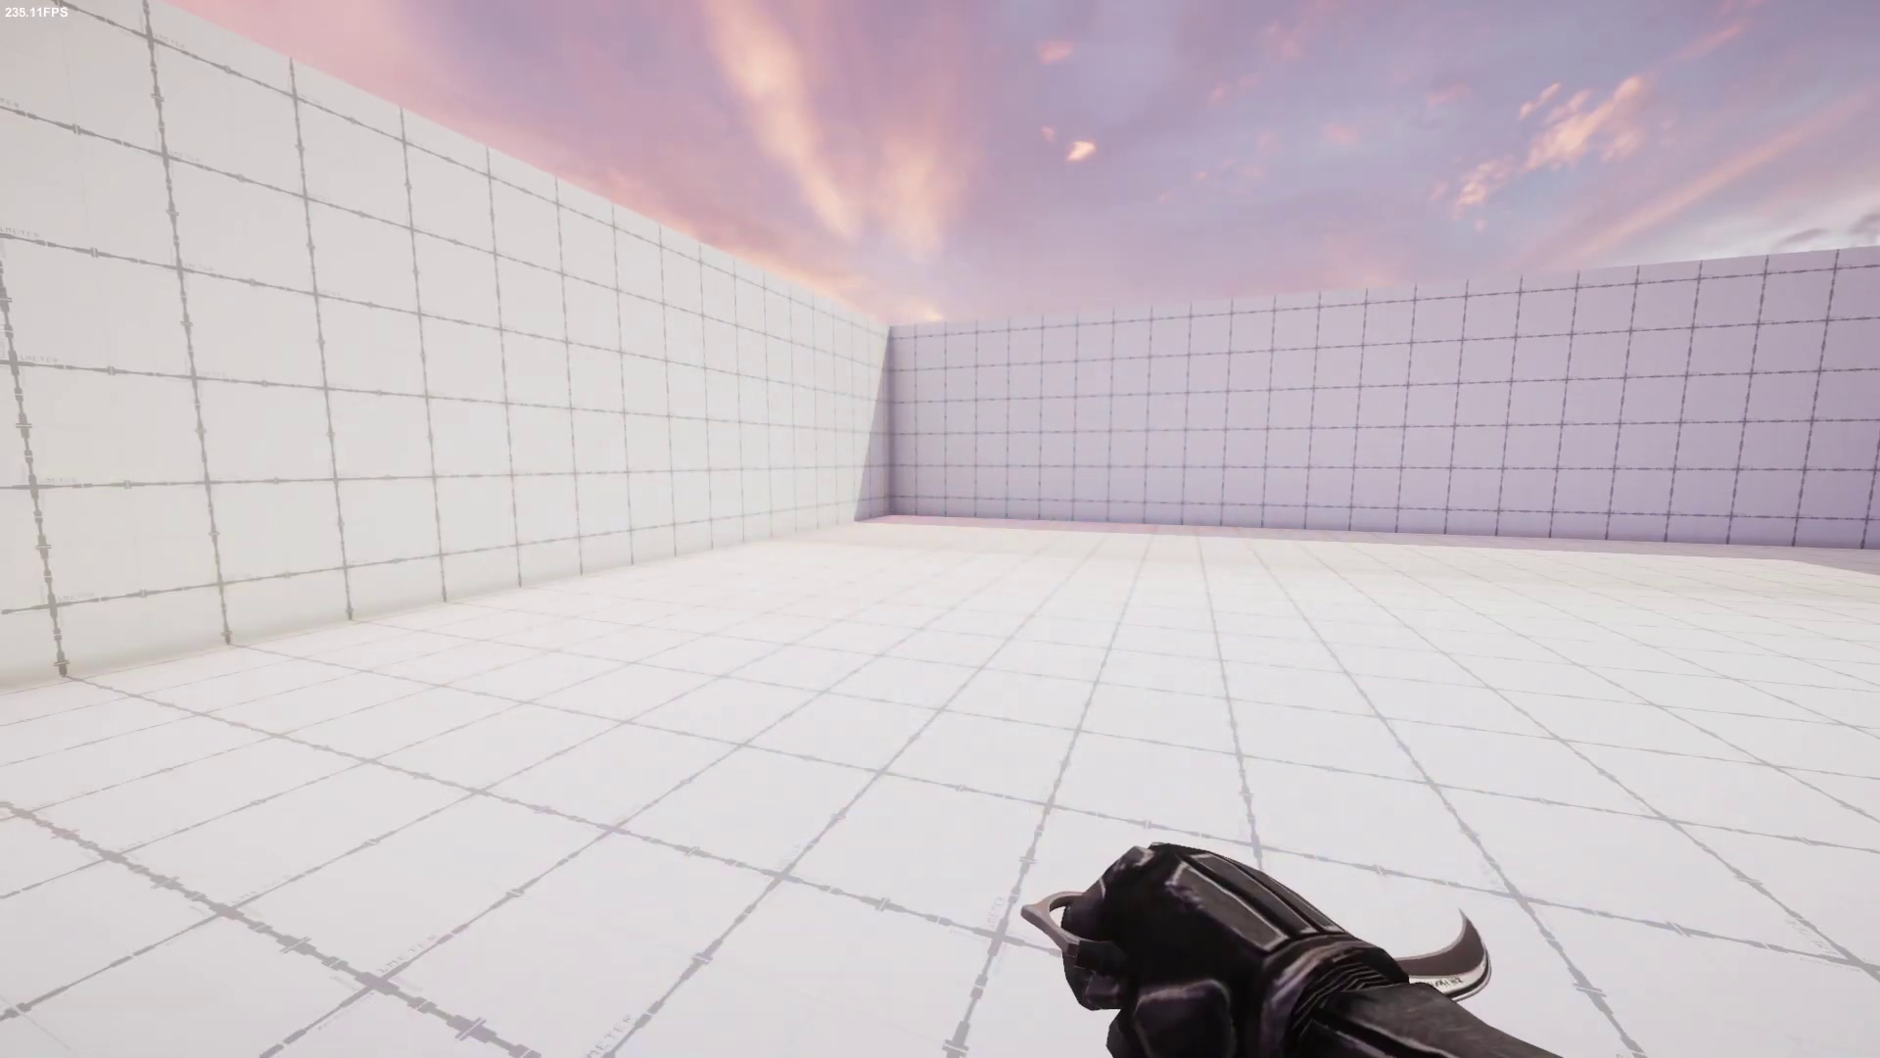
Step: Run from the open room through the corridor and tunnel to the far wall, inspecting the karambit at the stairs
key(w)
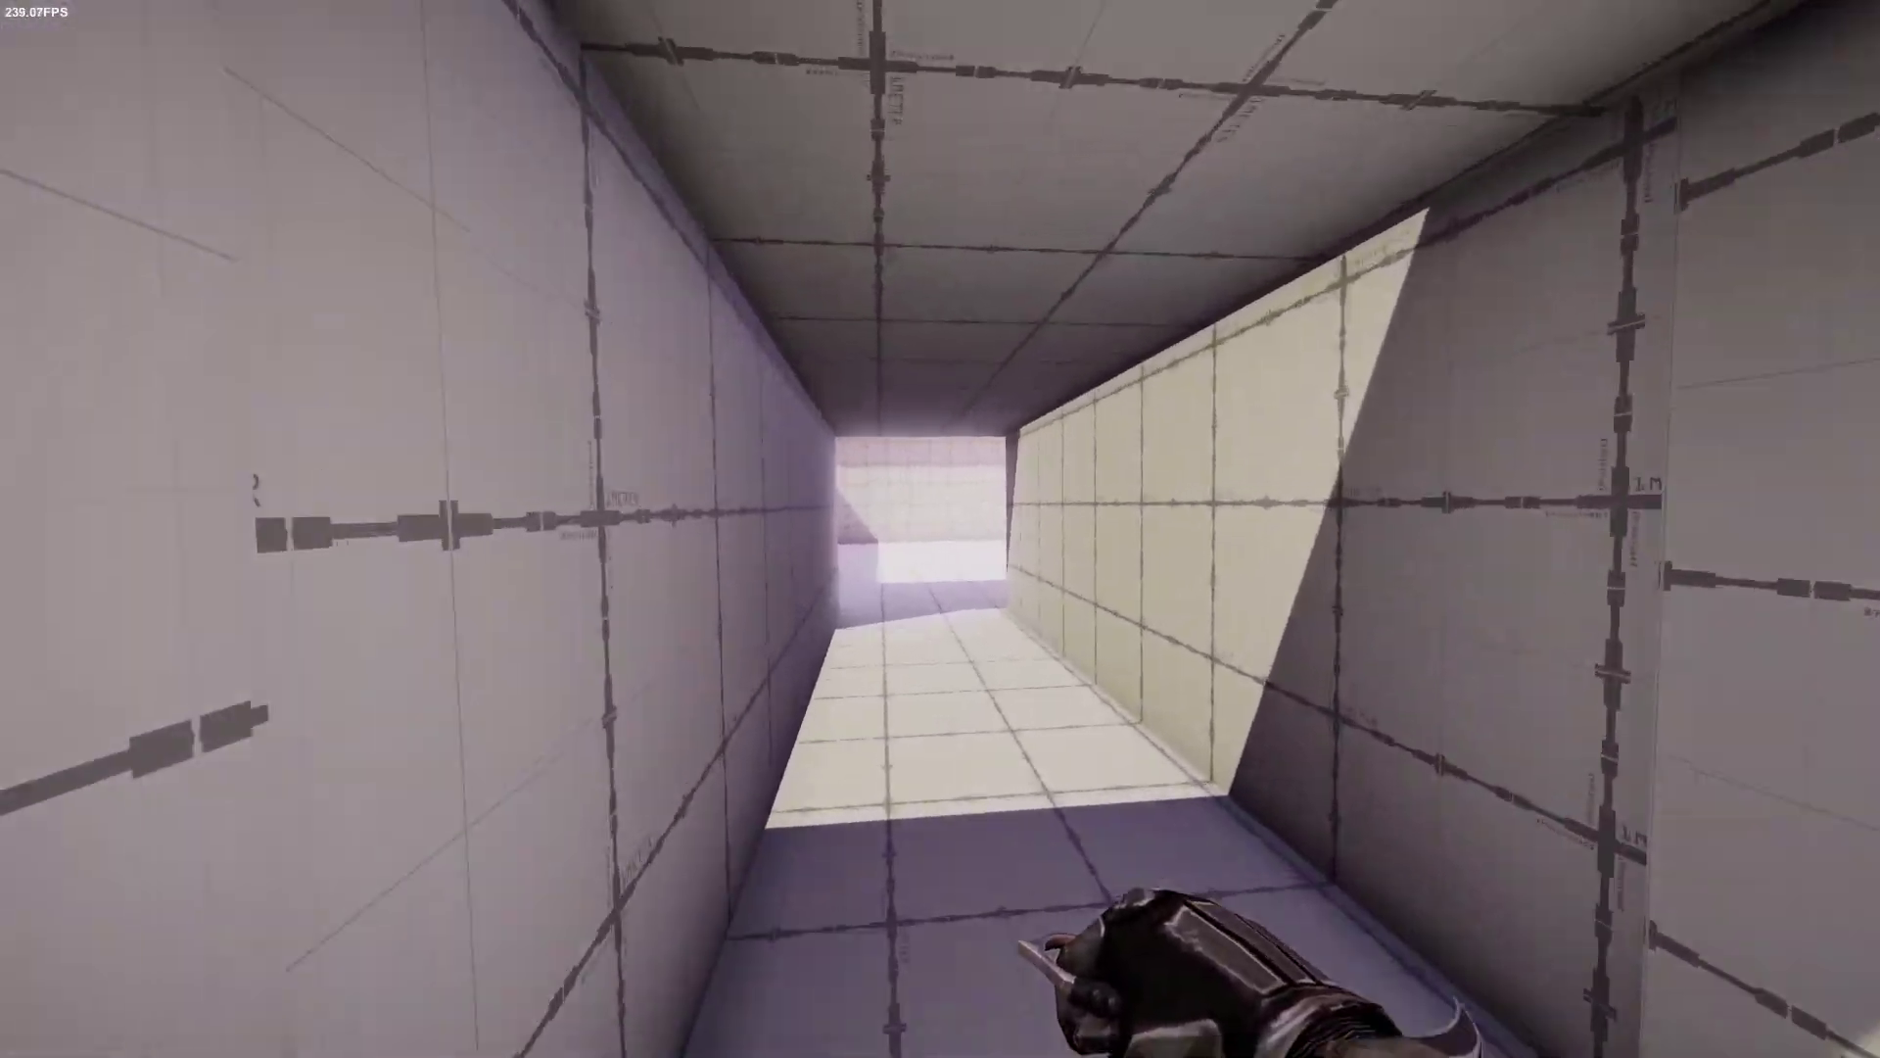
key(w)
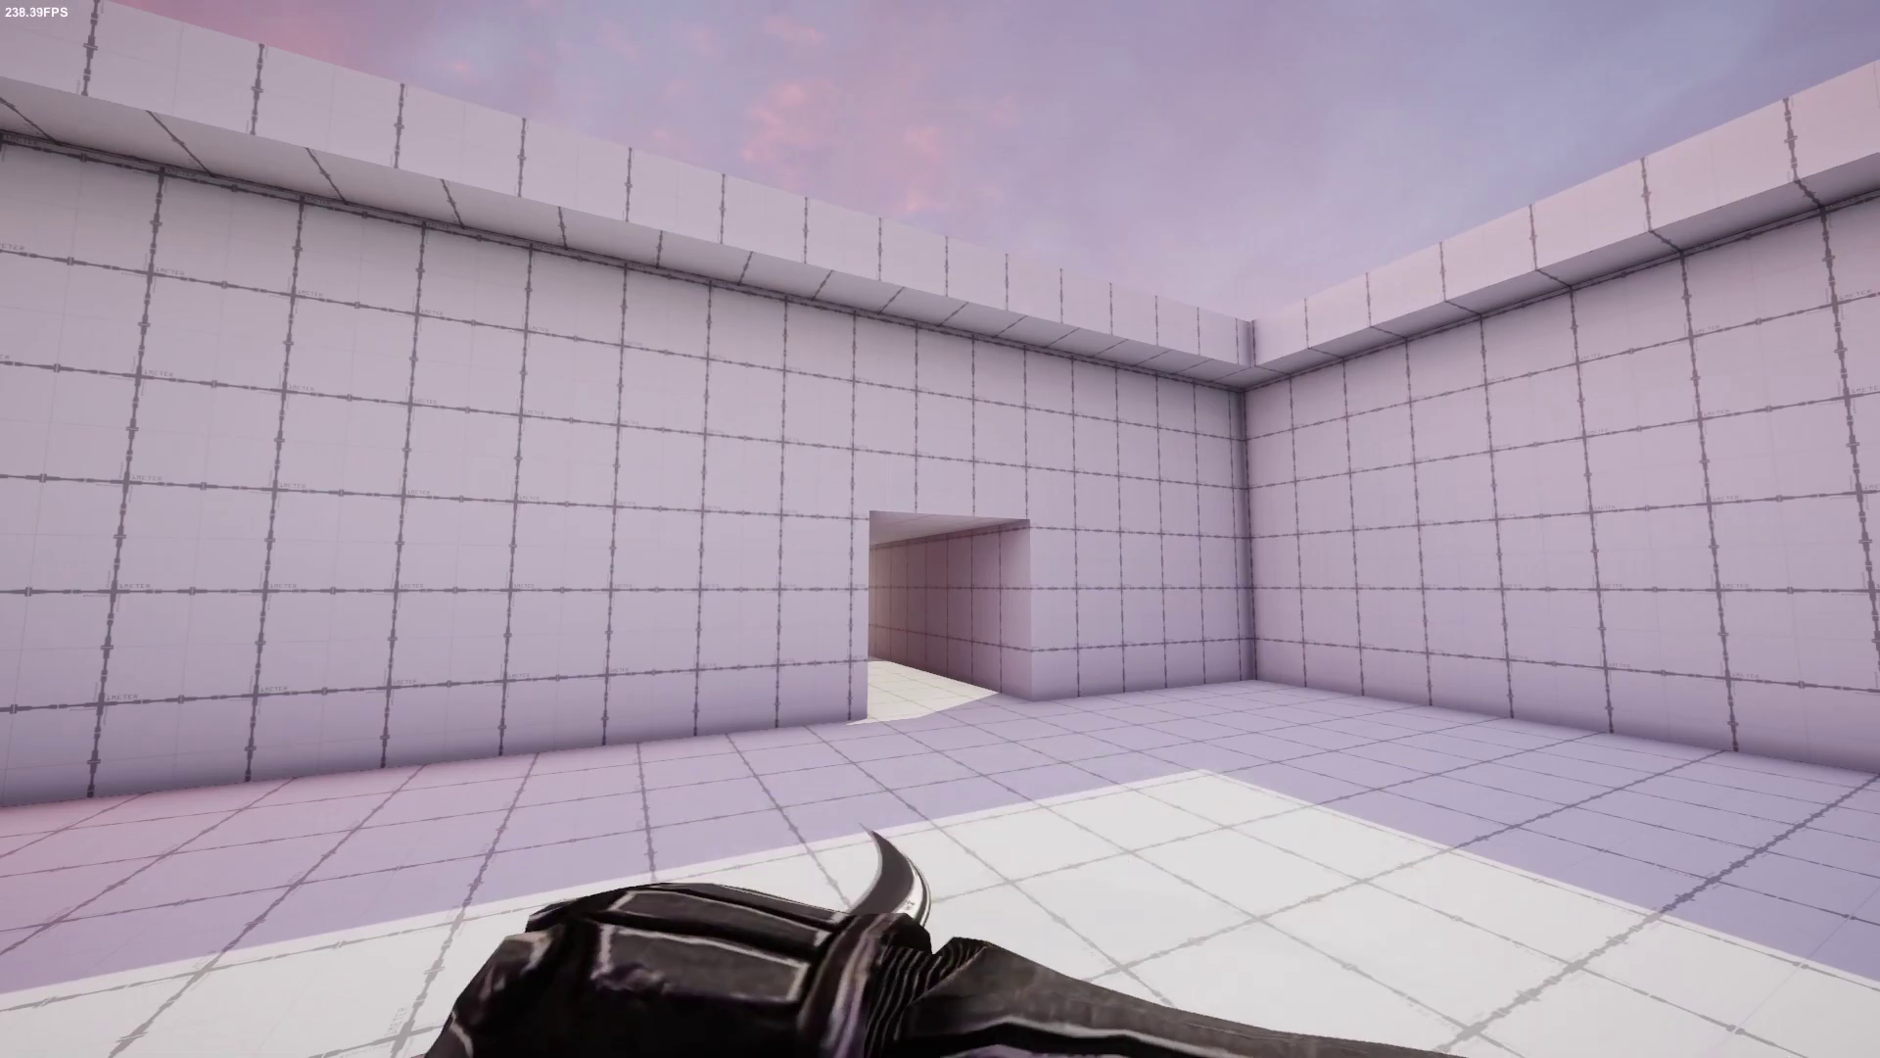
key(w)
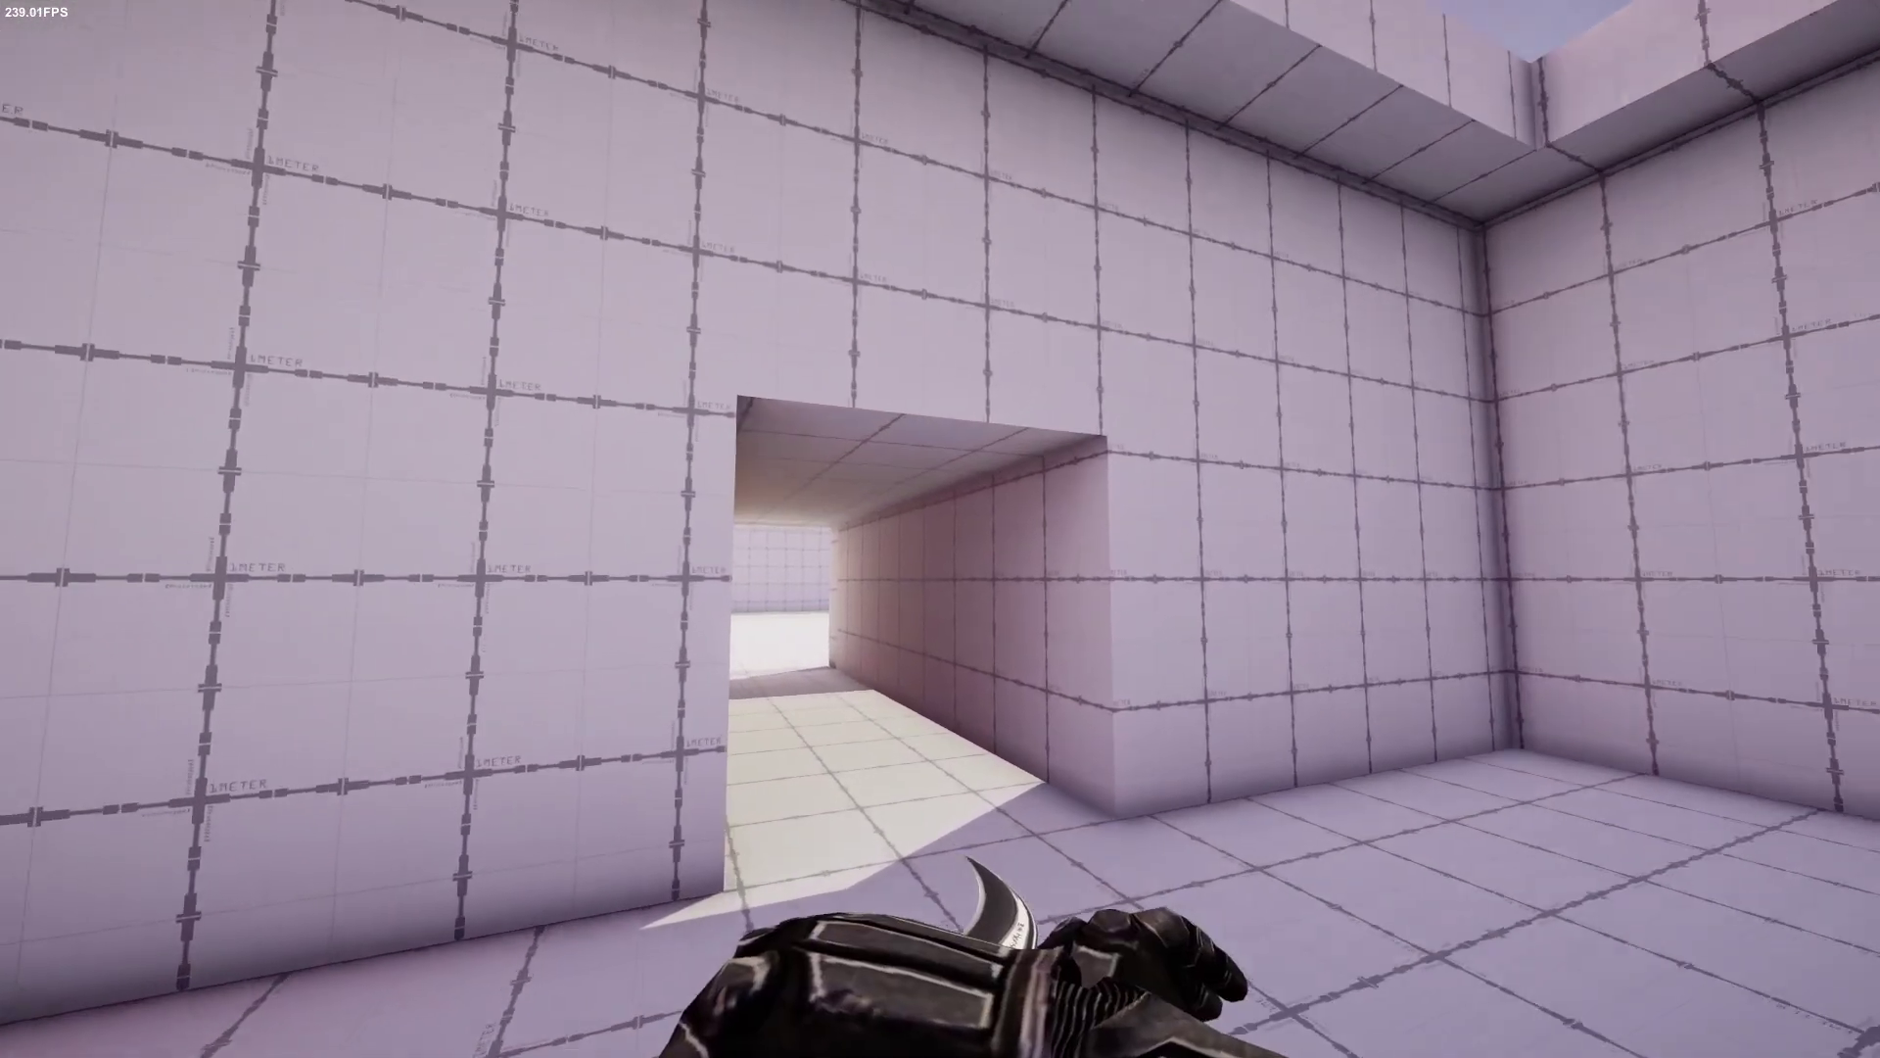
key(w)
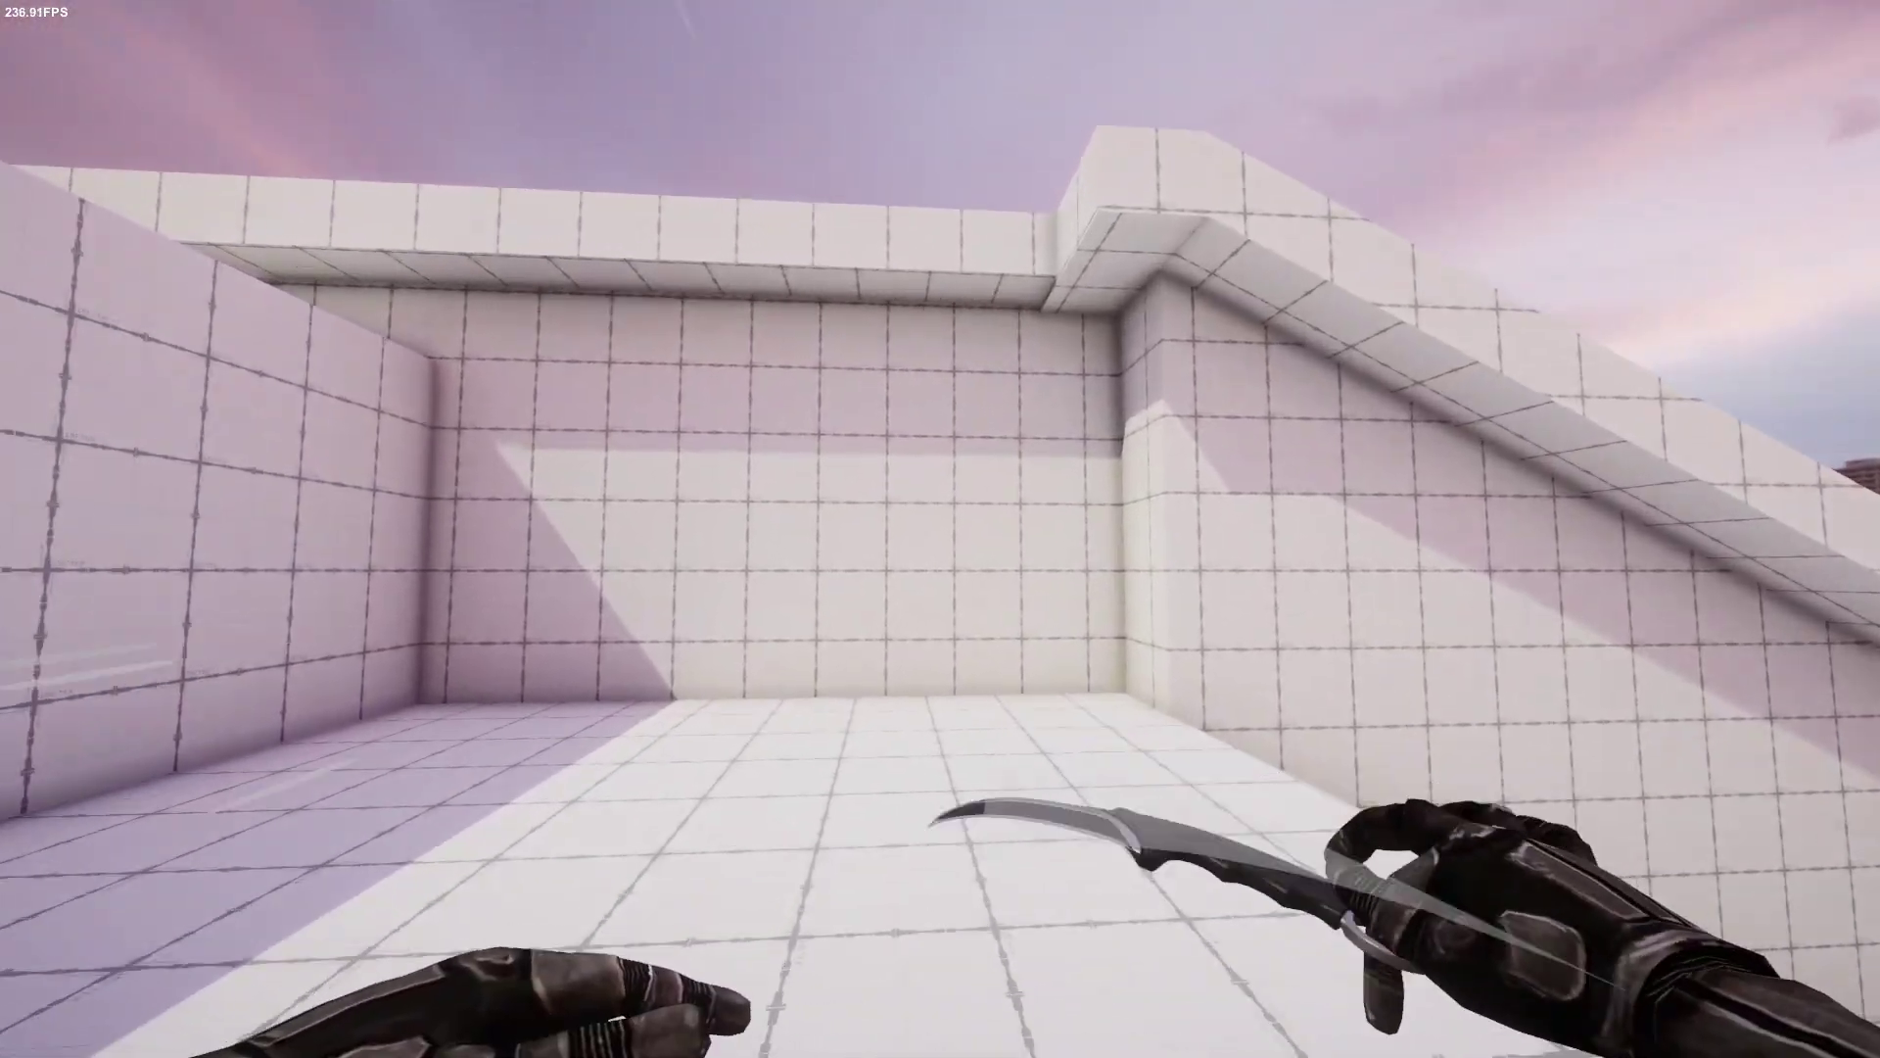
key(w)
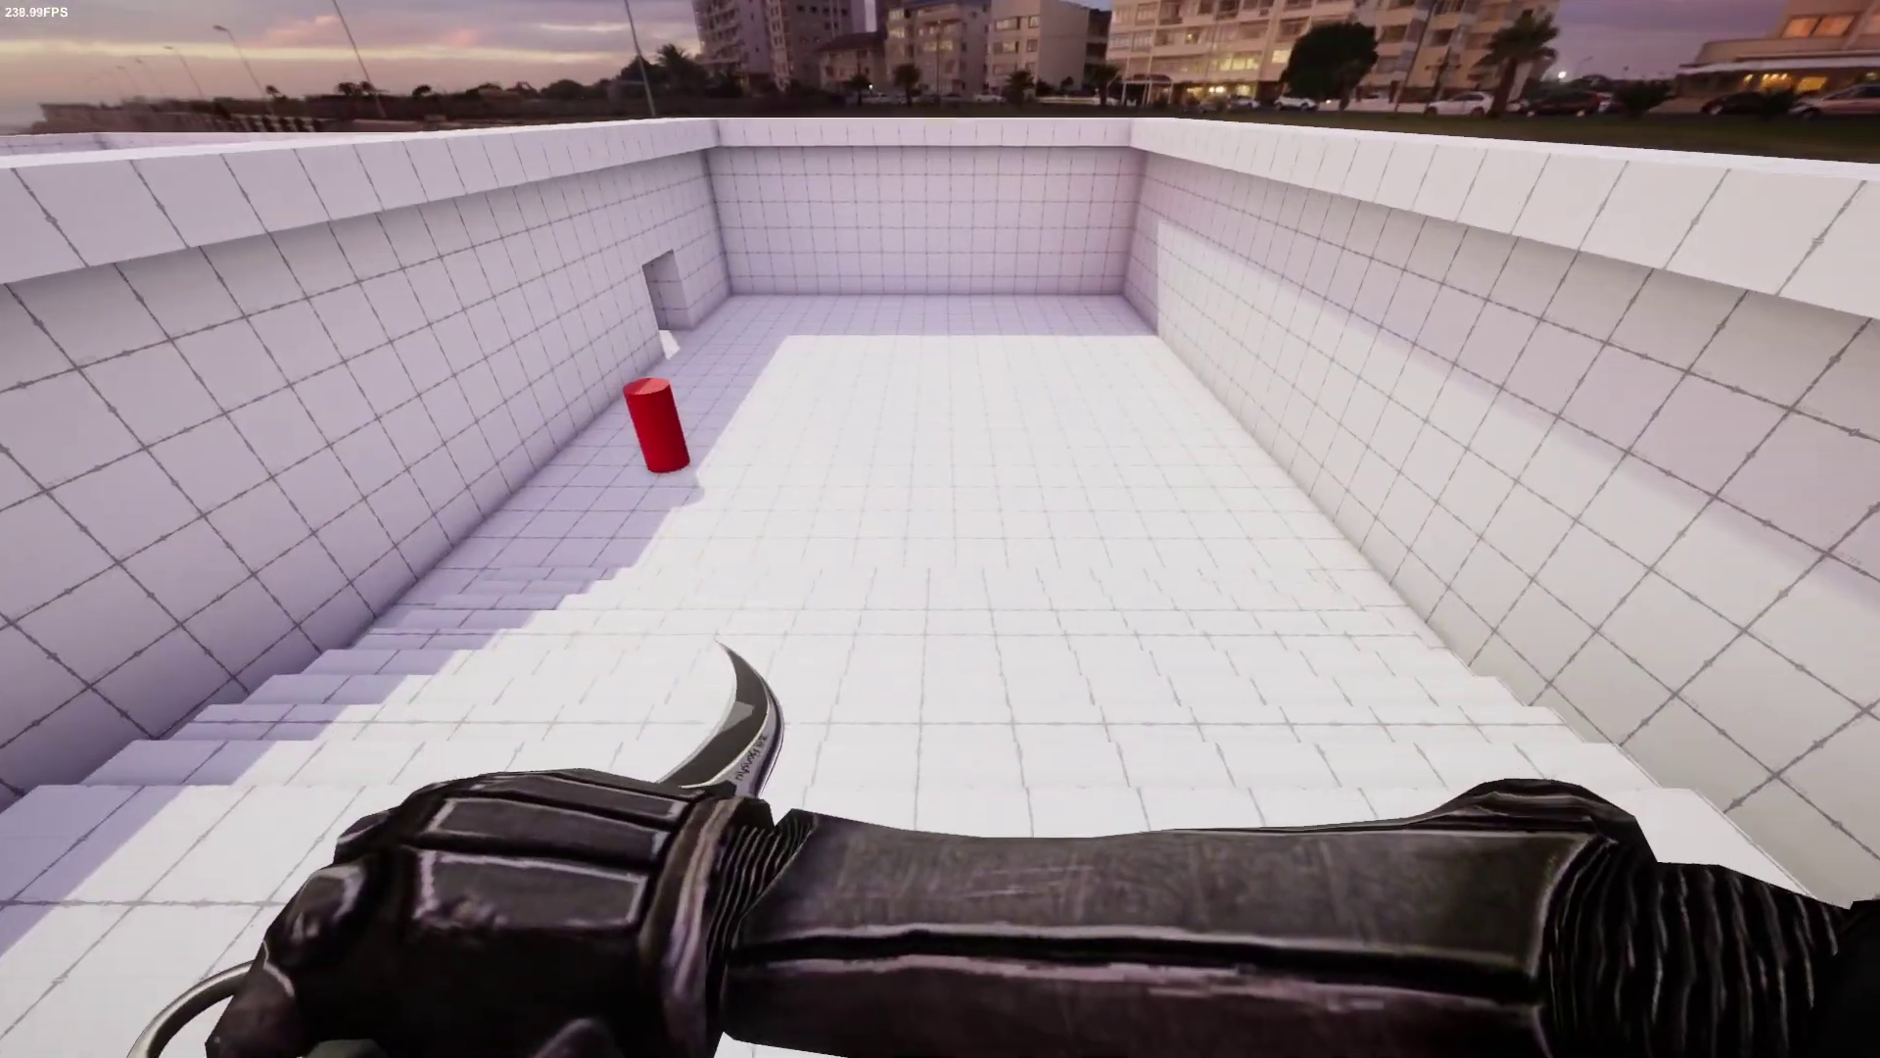
key(w)
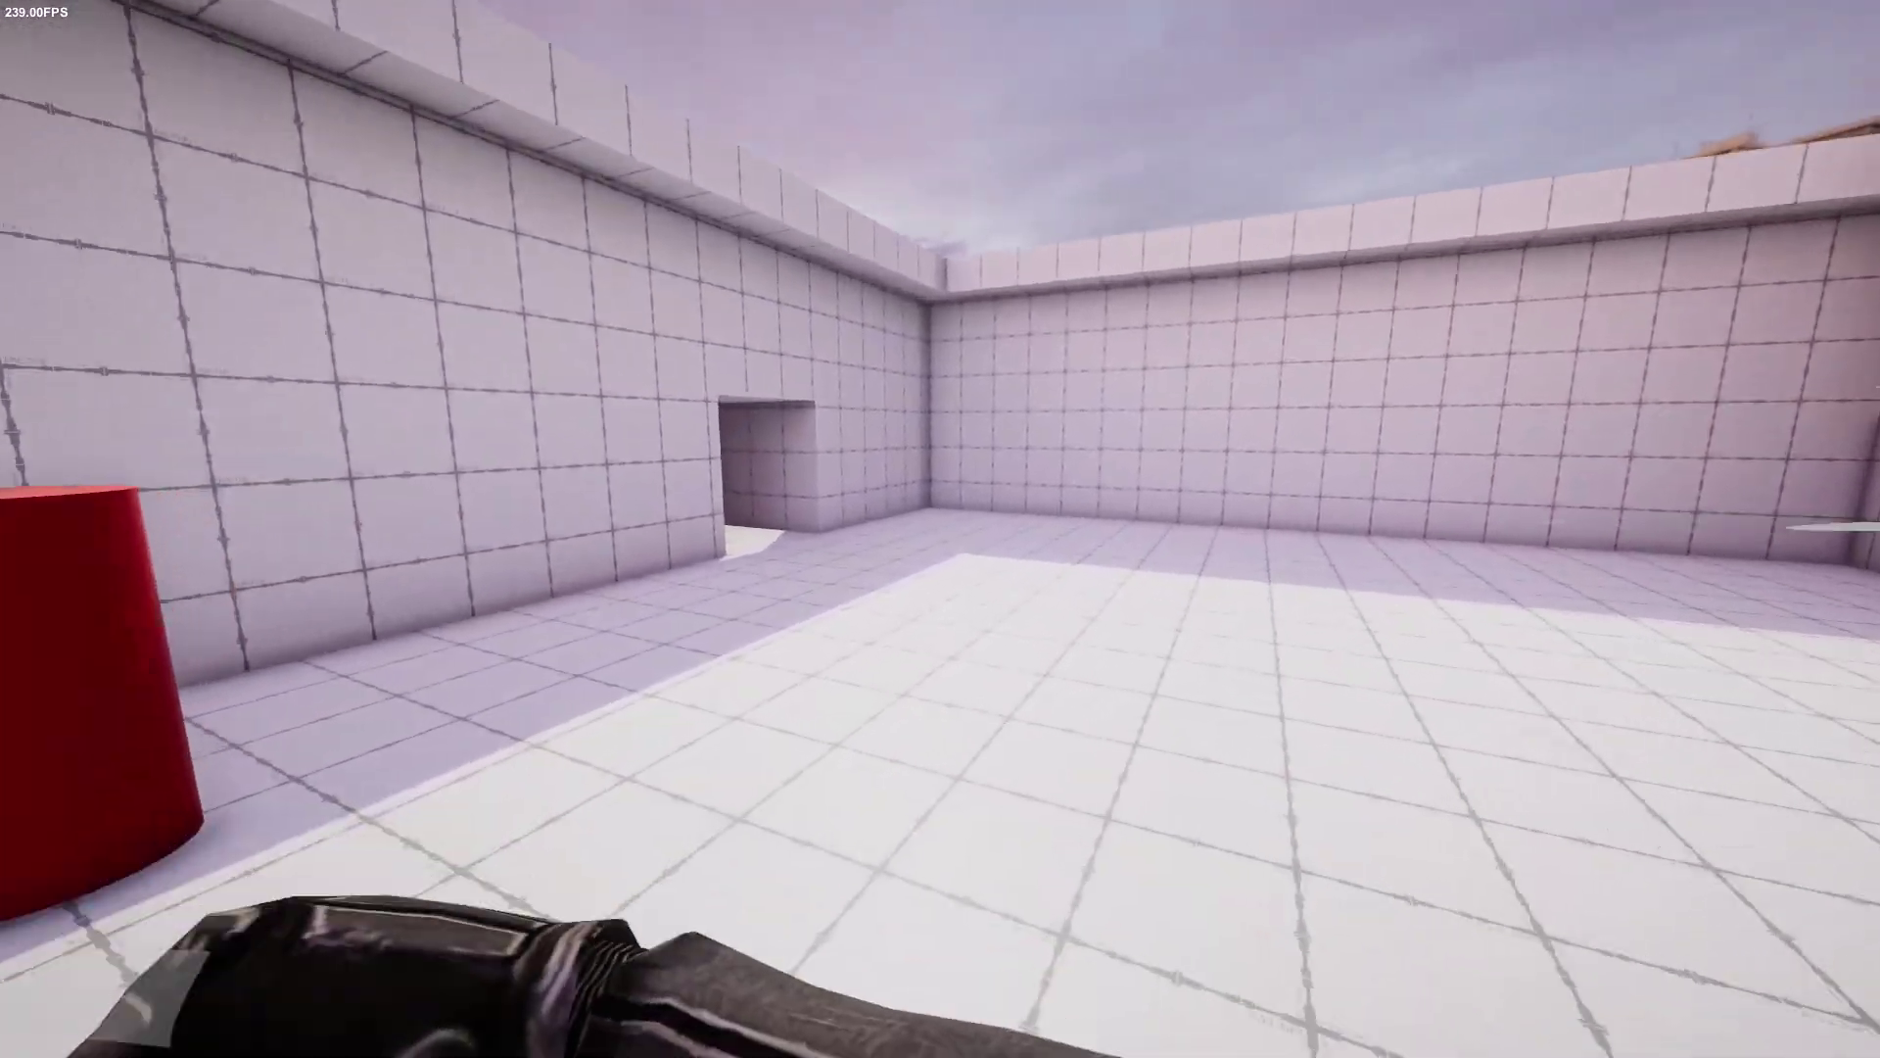
key(f)
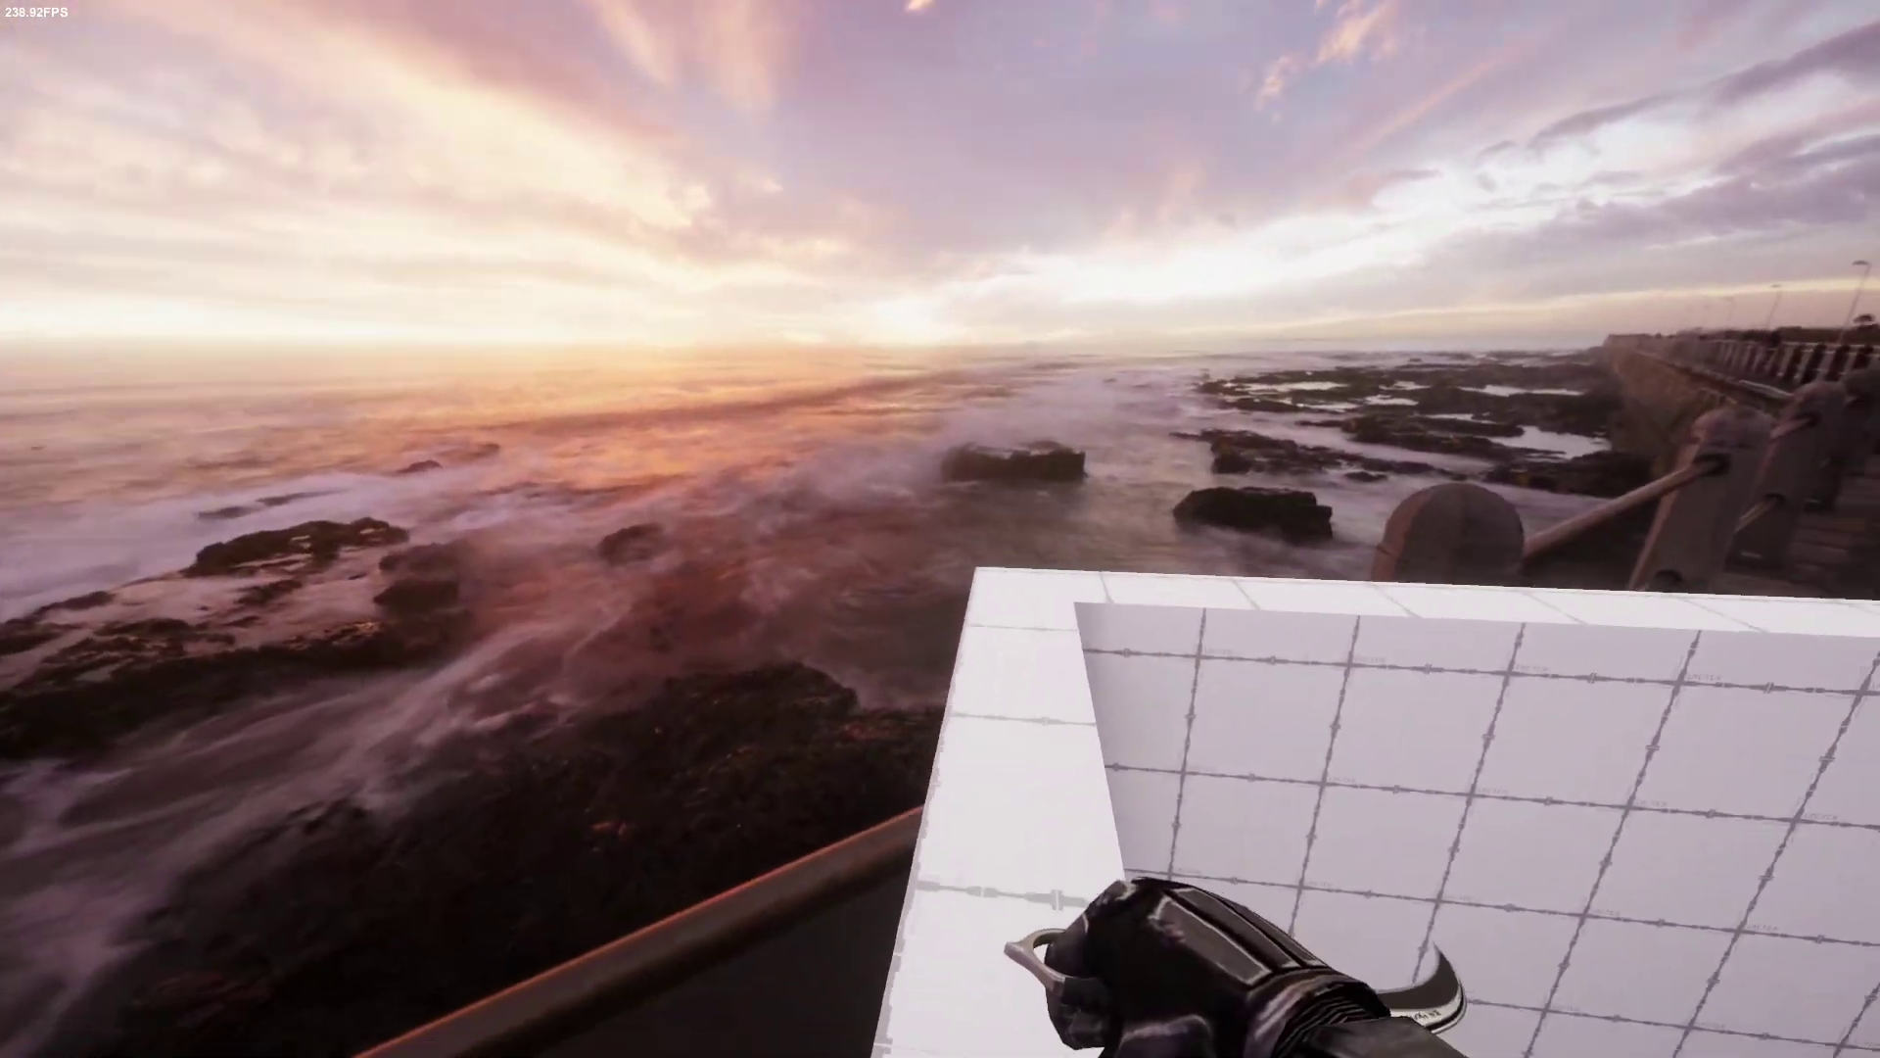
Step: Drop off the ledge and stab the robot so it shatters, then inspect the karambit again
key(w)
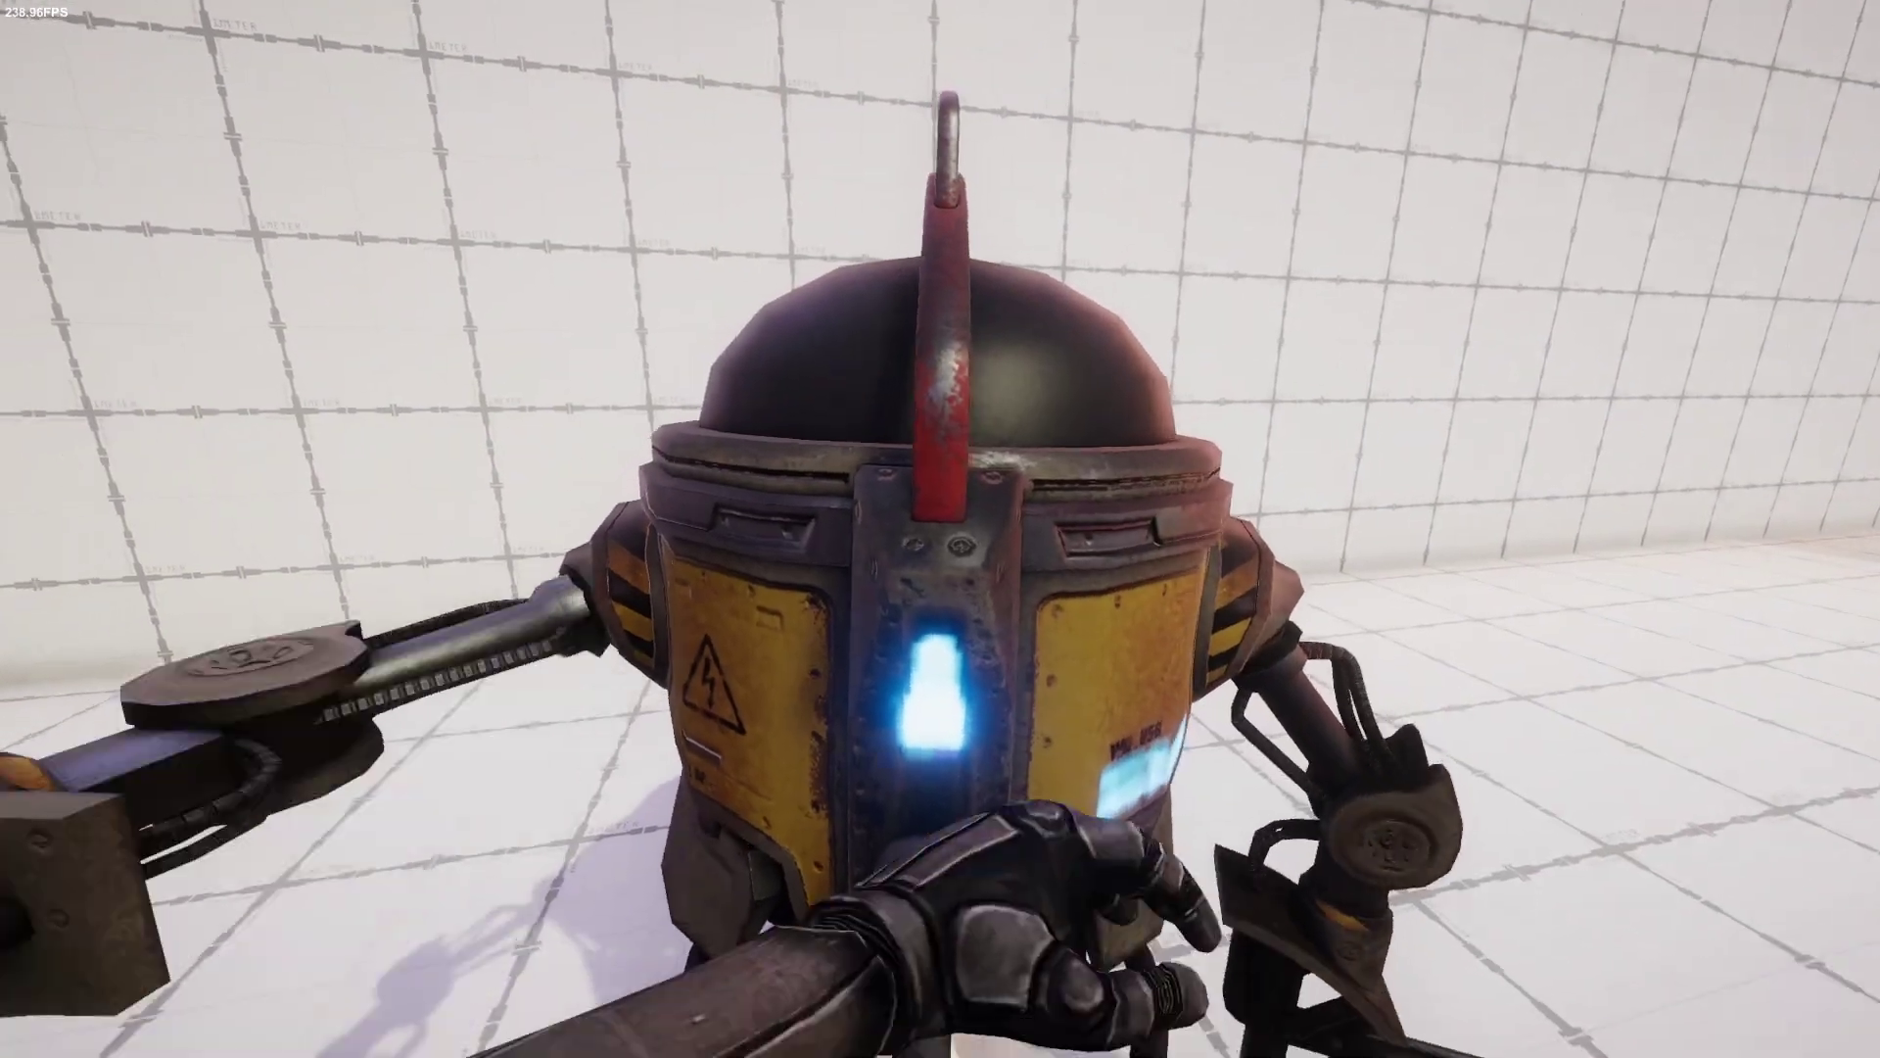
click(940, 529)
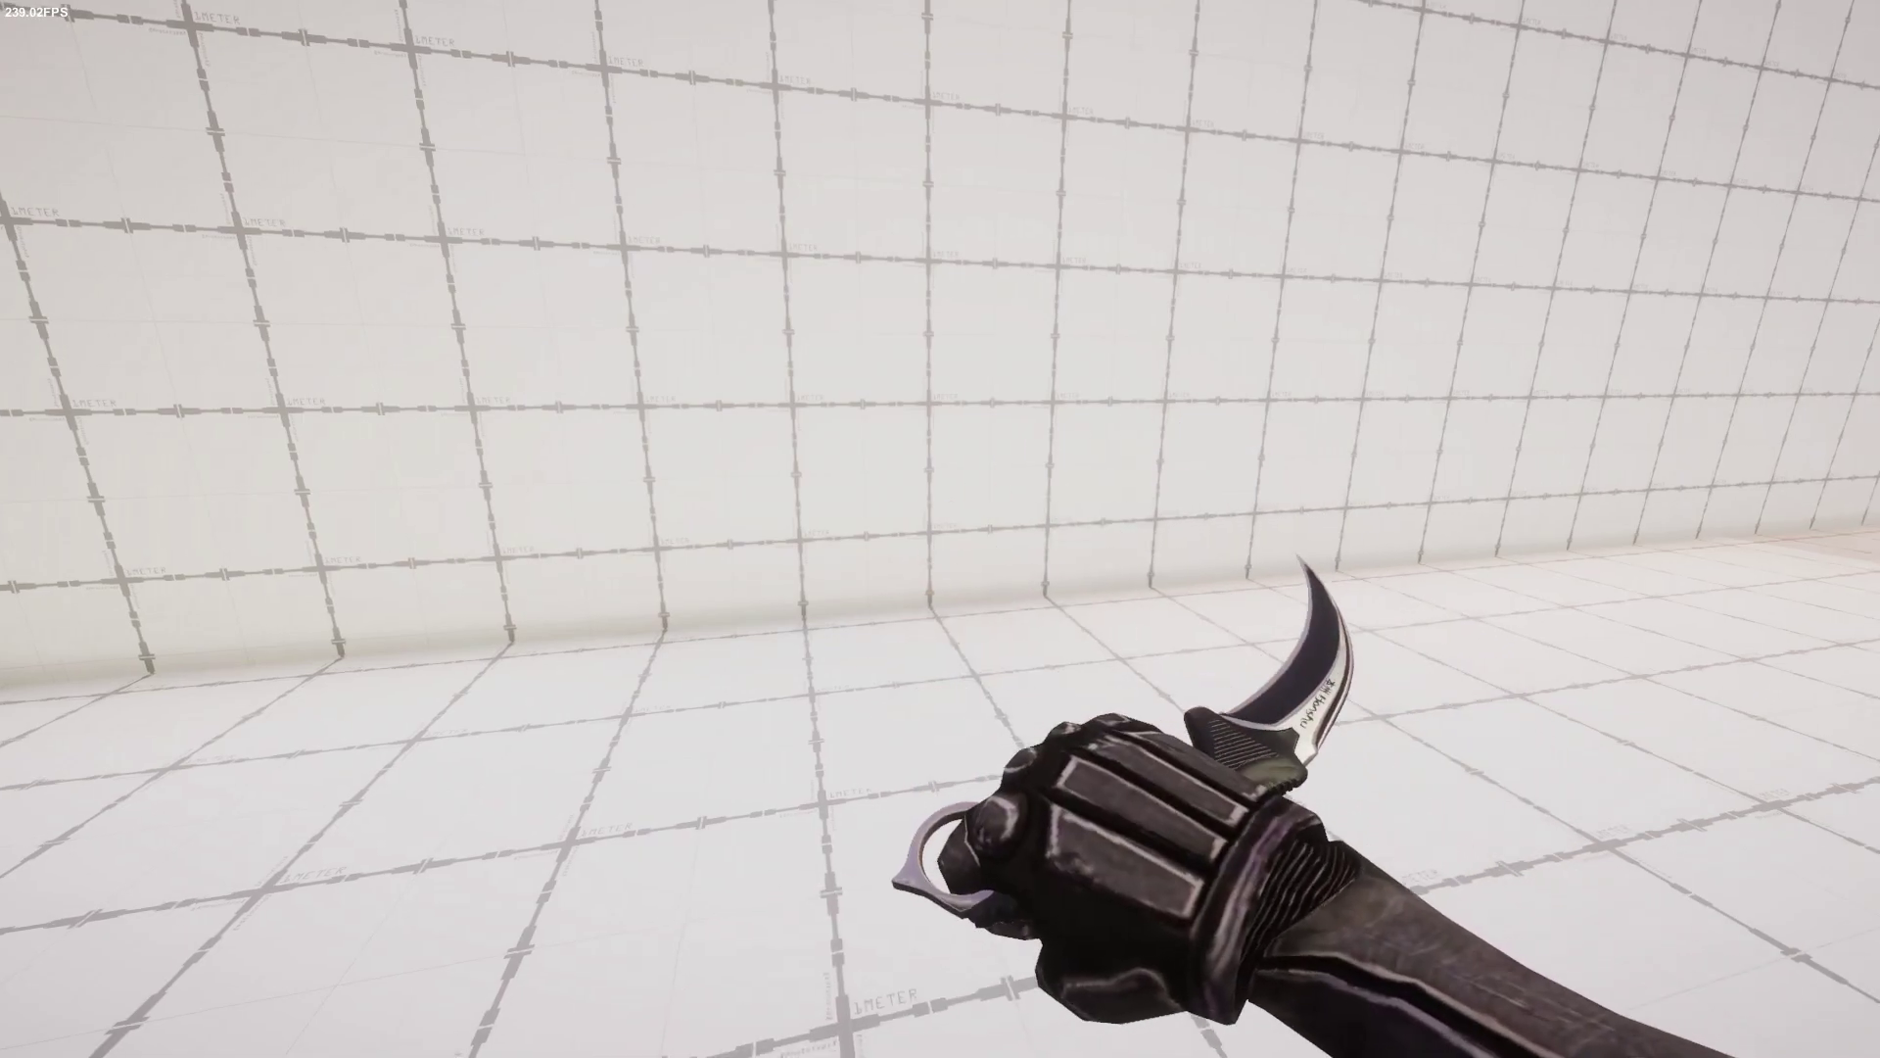
key(w)
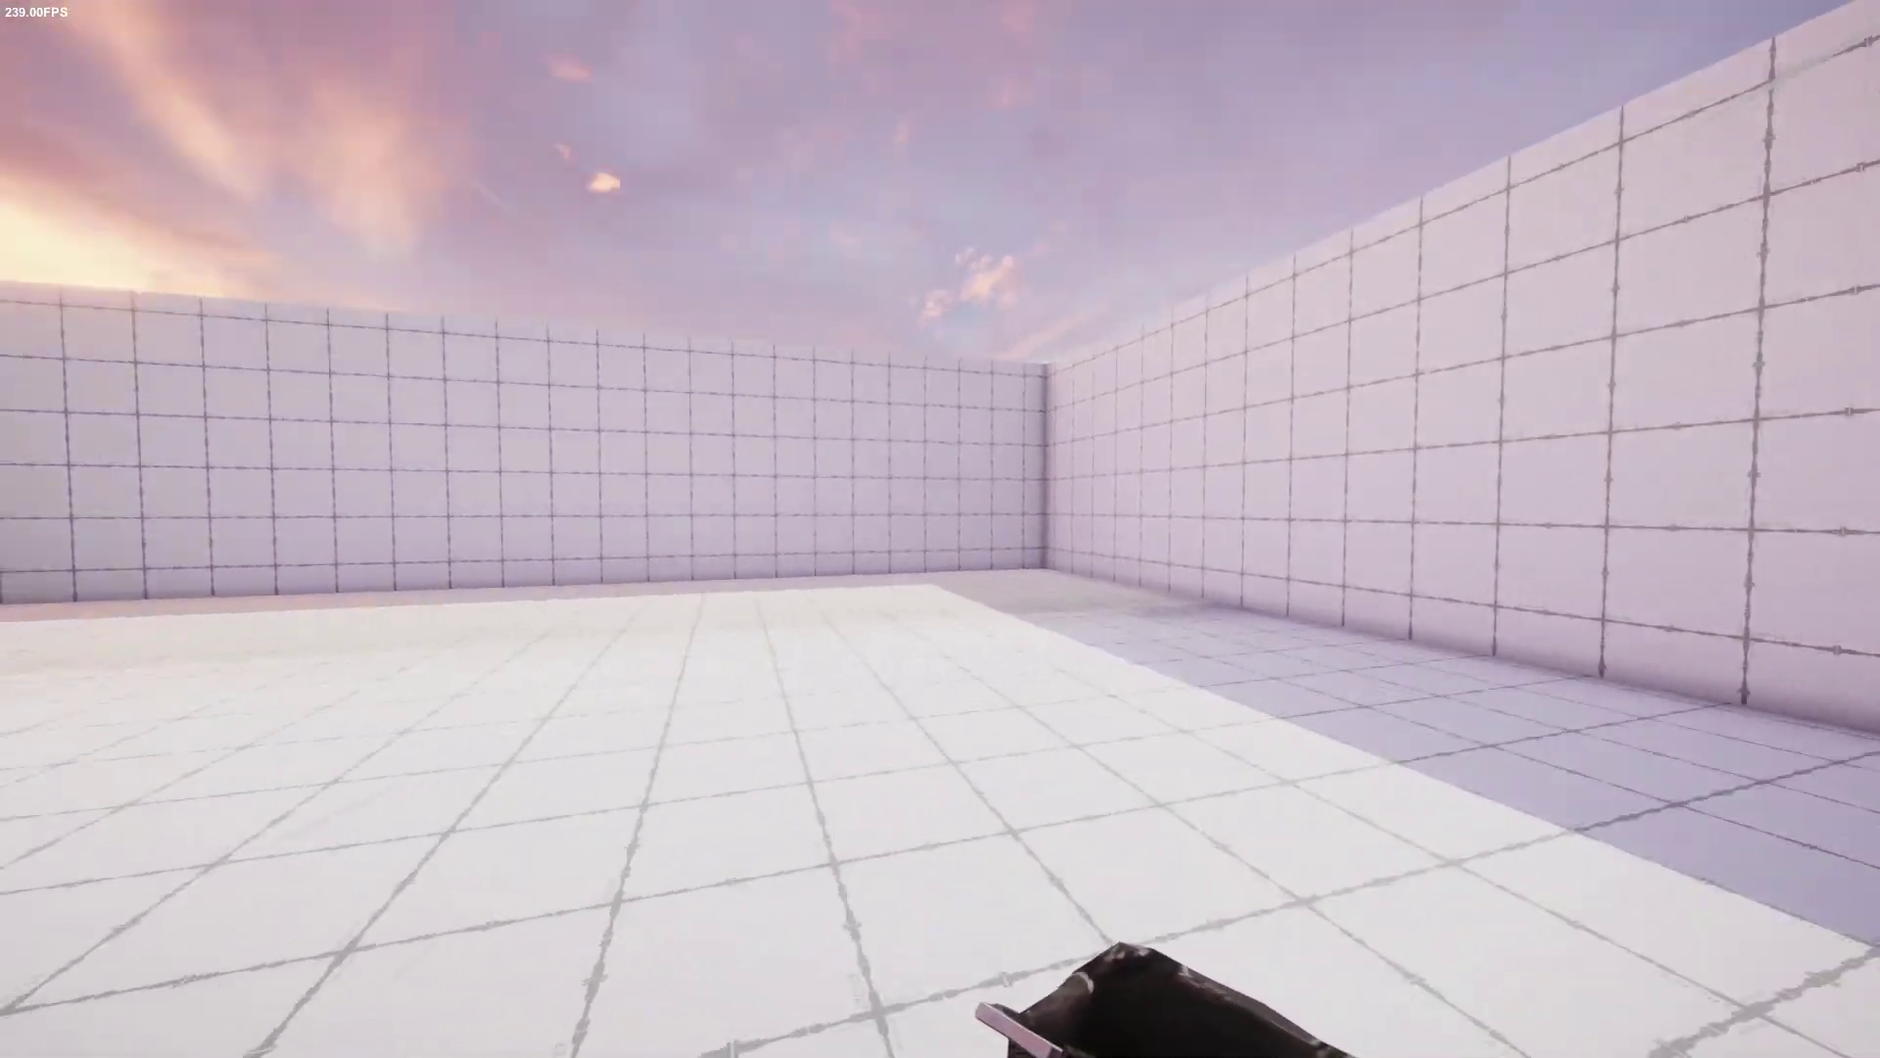
key(f)
key(w)
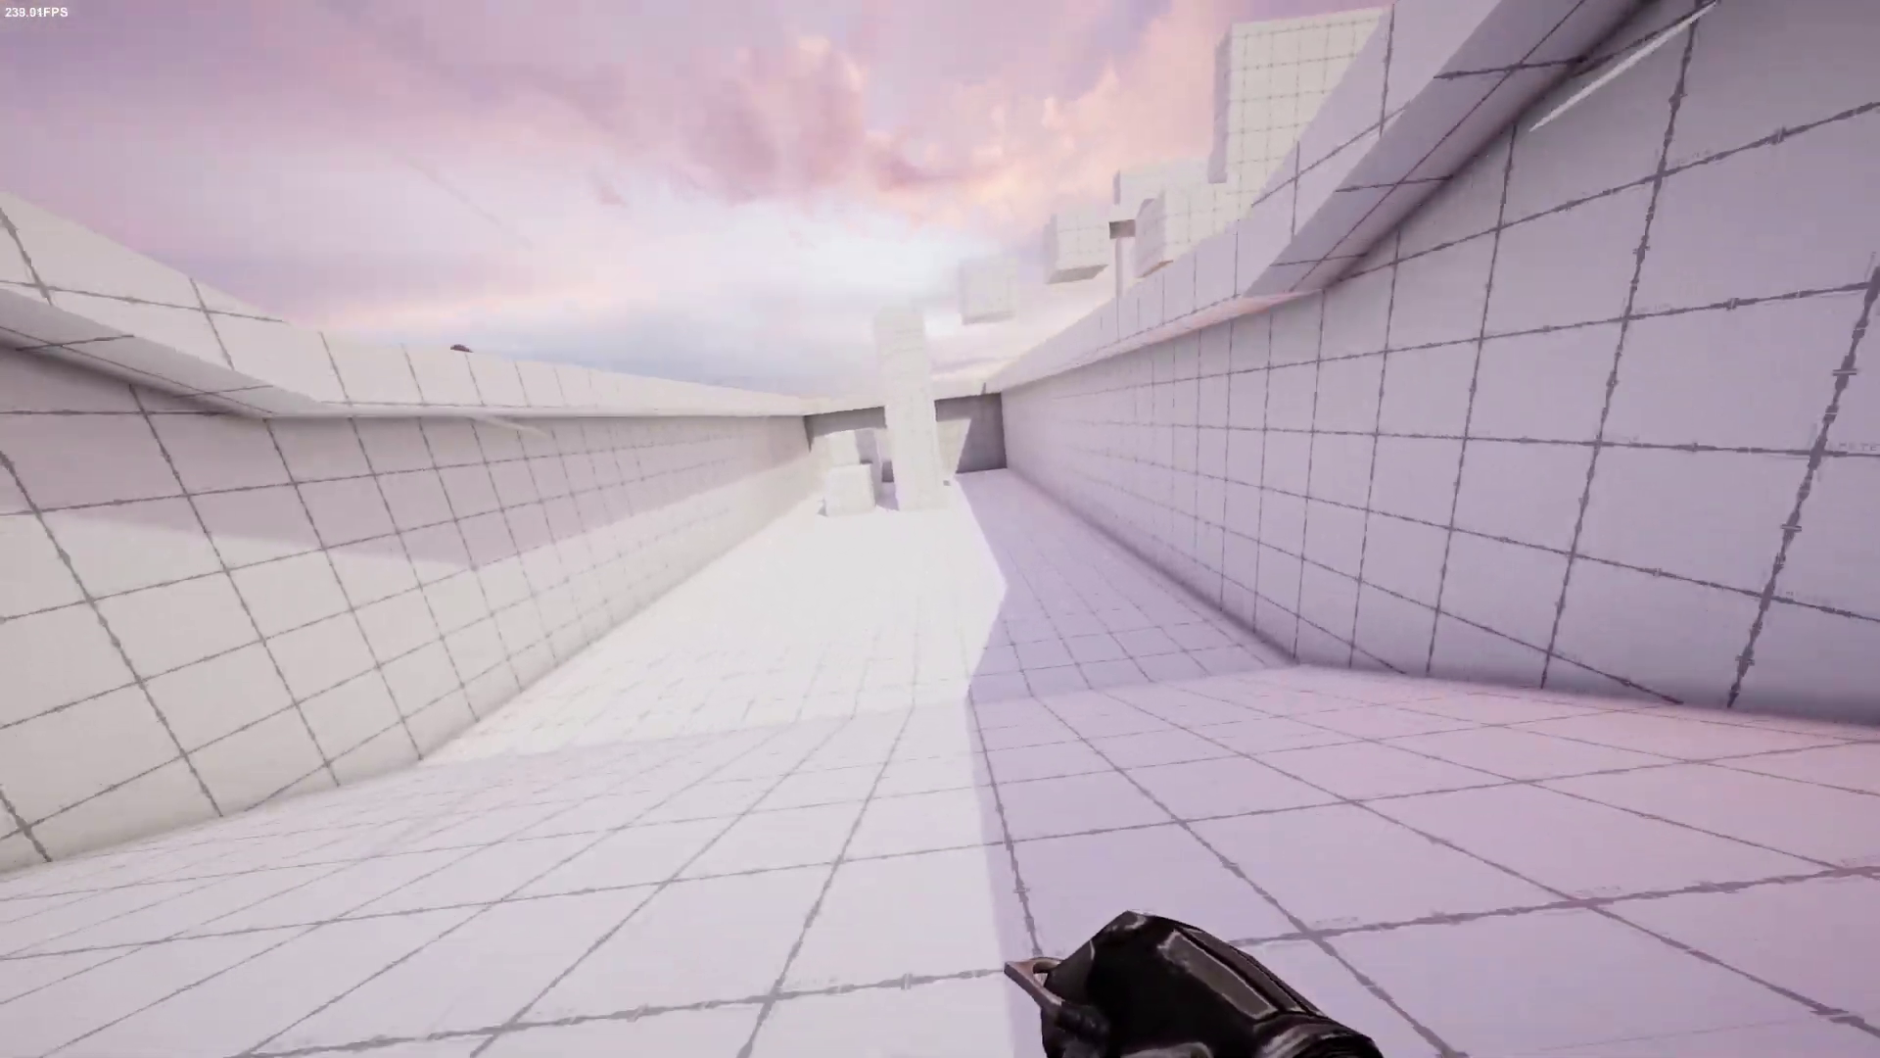
Step: Slide down the ramp past the pillar and advance up the walled ramp corridor
key(f)
key(w)
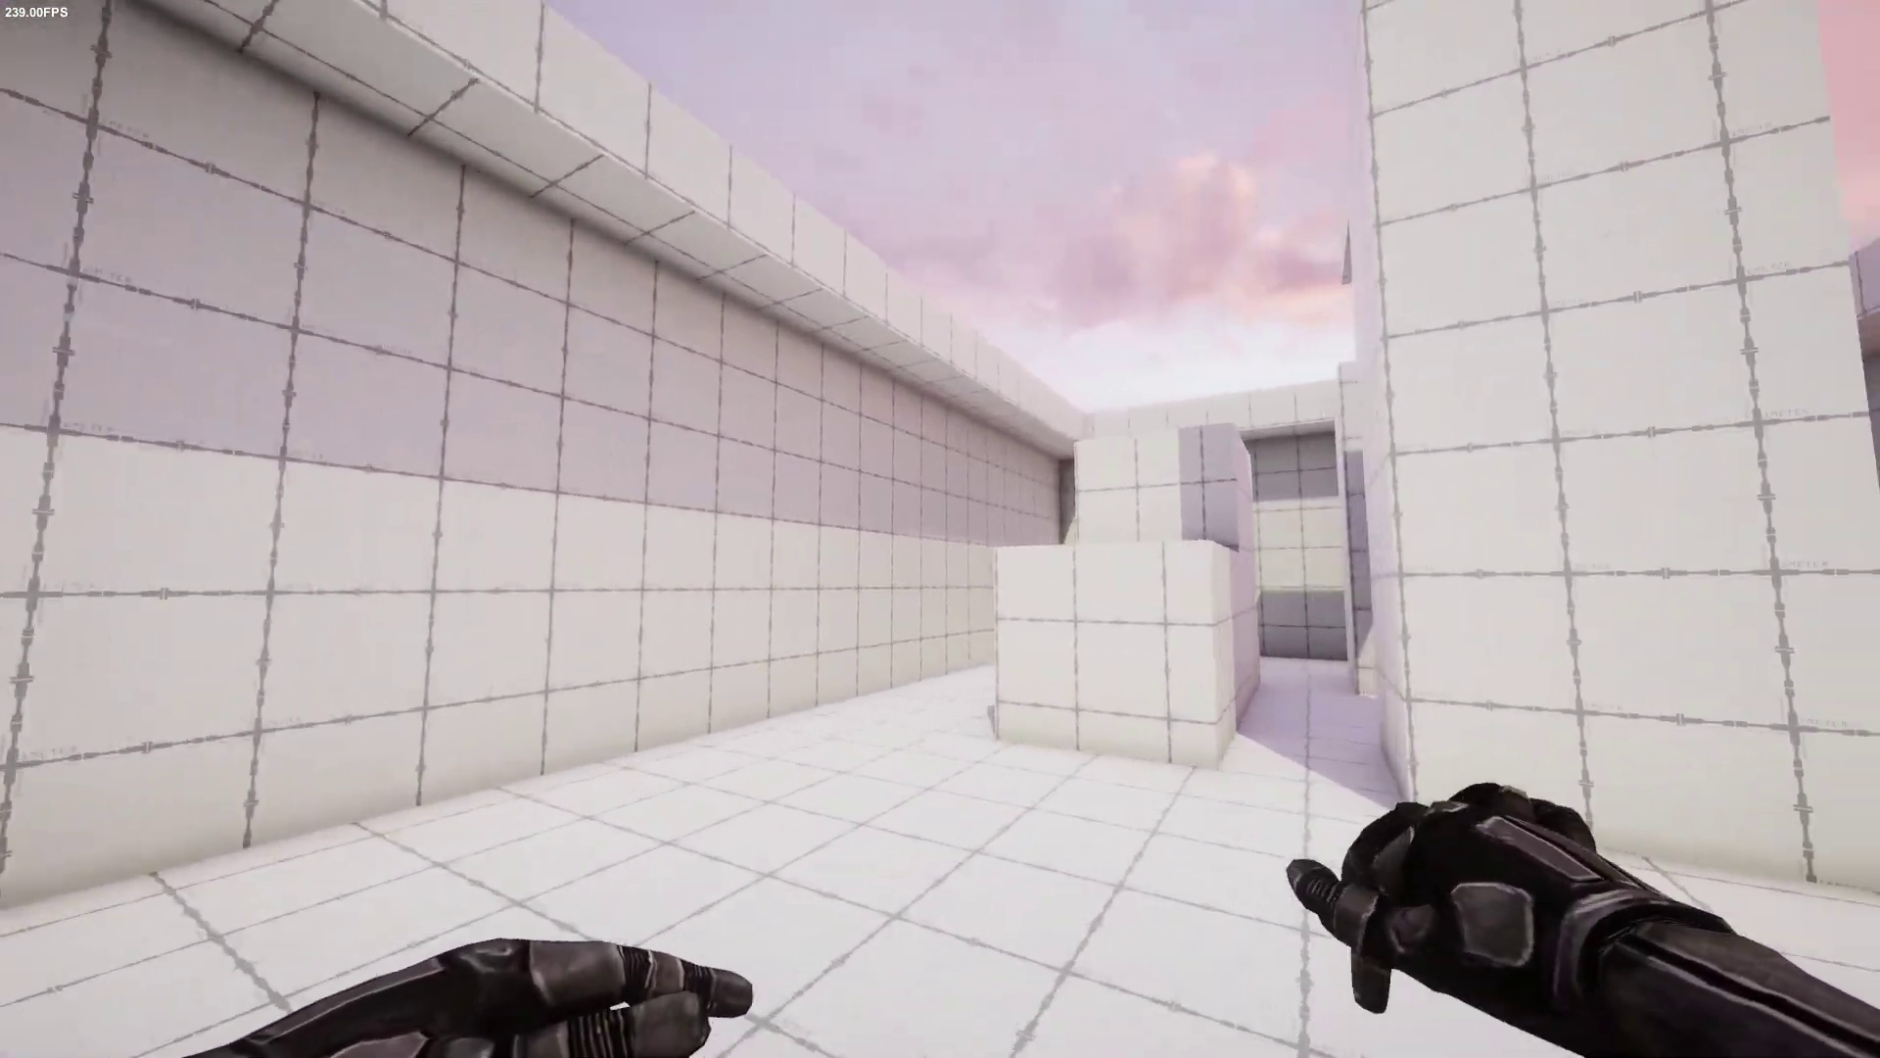
key(w)
key(f)
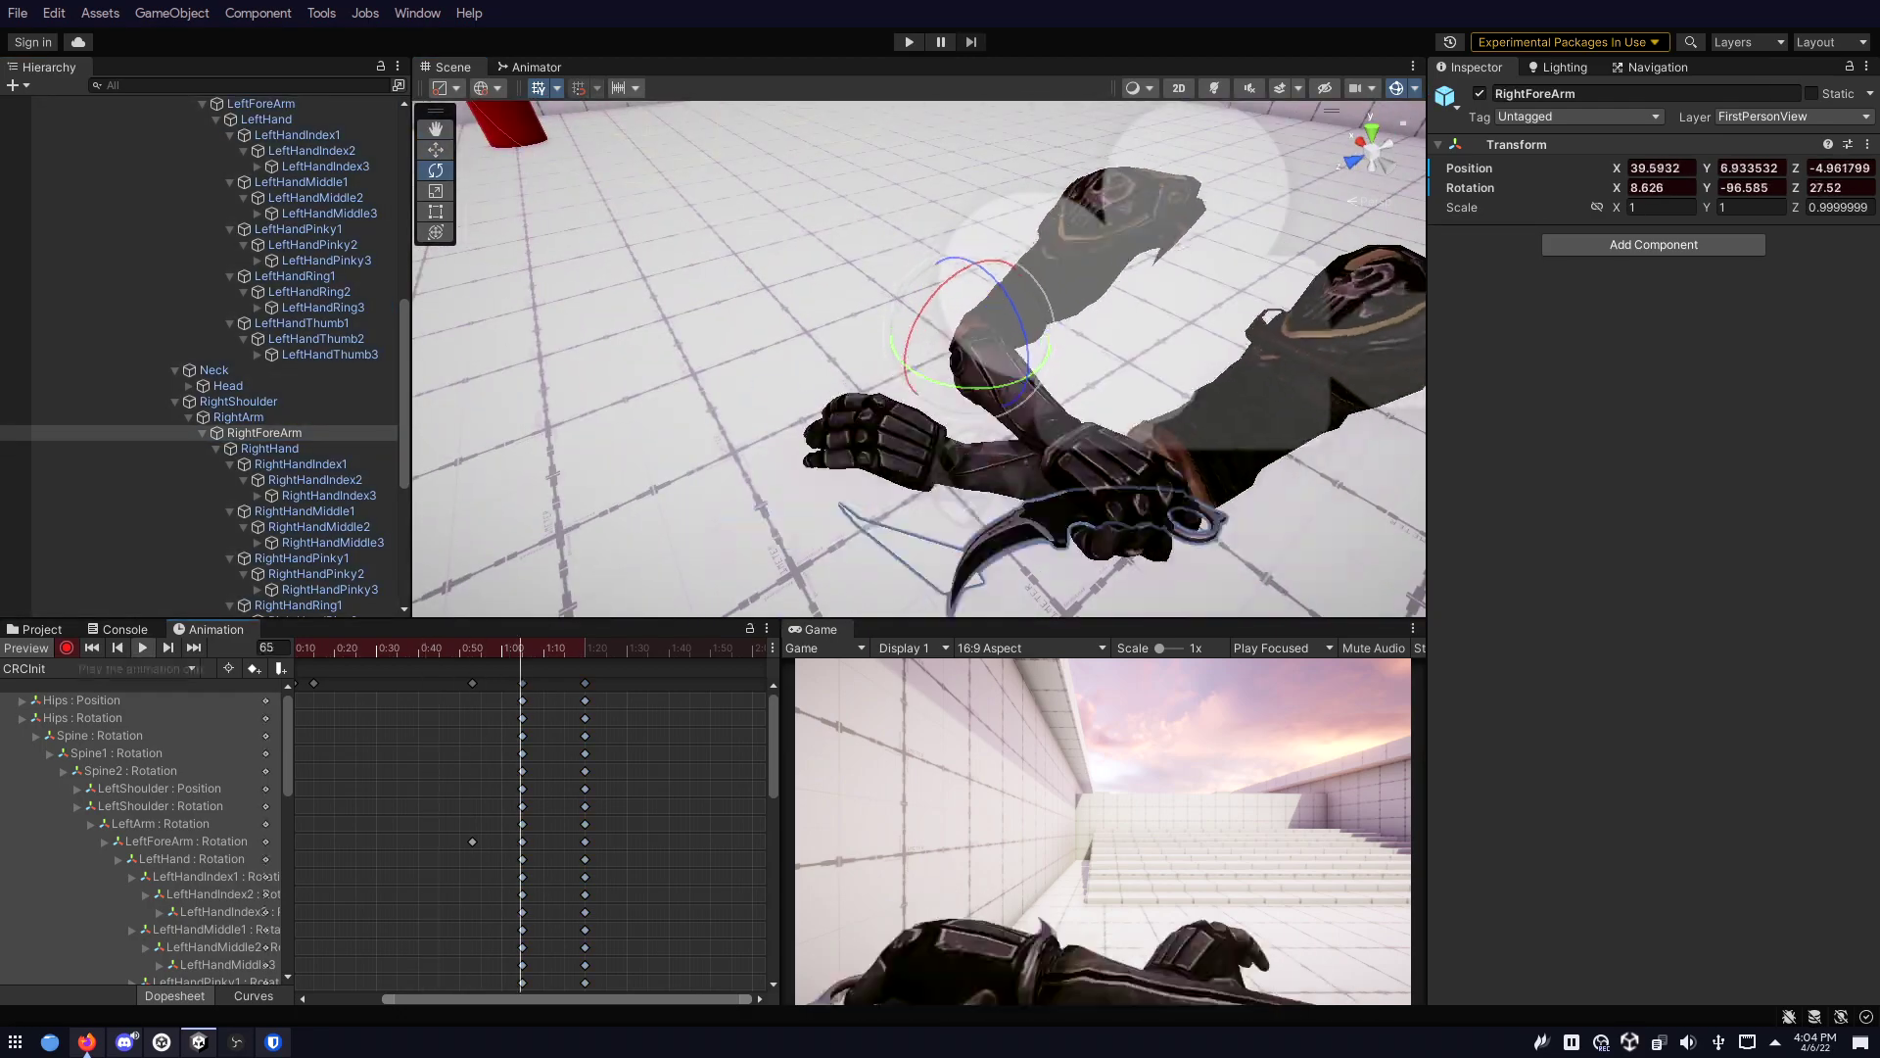
Step: Switch the Animation window to KnifeSwing1 for comparison, then back to the CRCInit clip
click(99, 668)
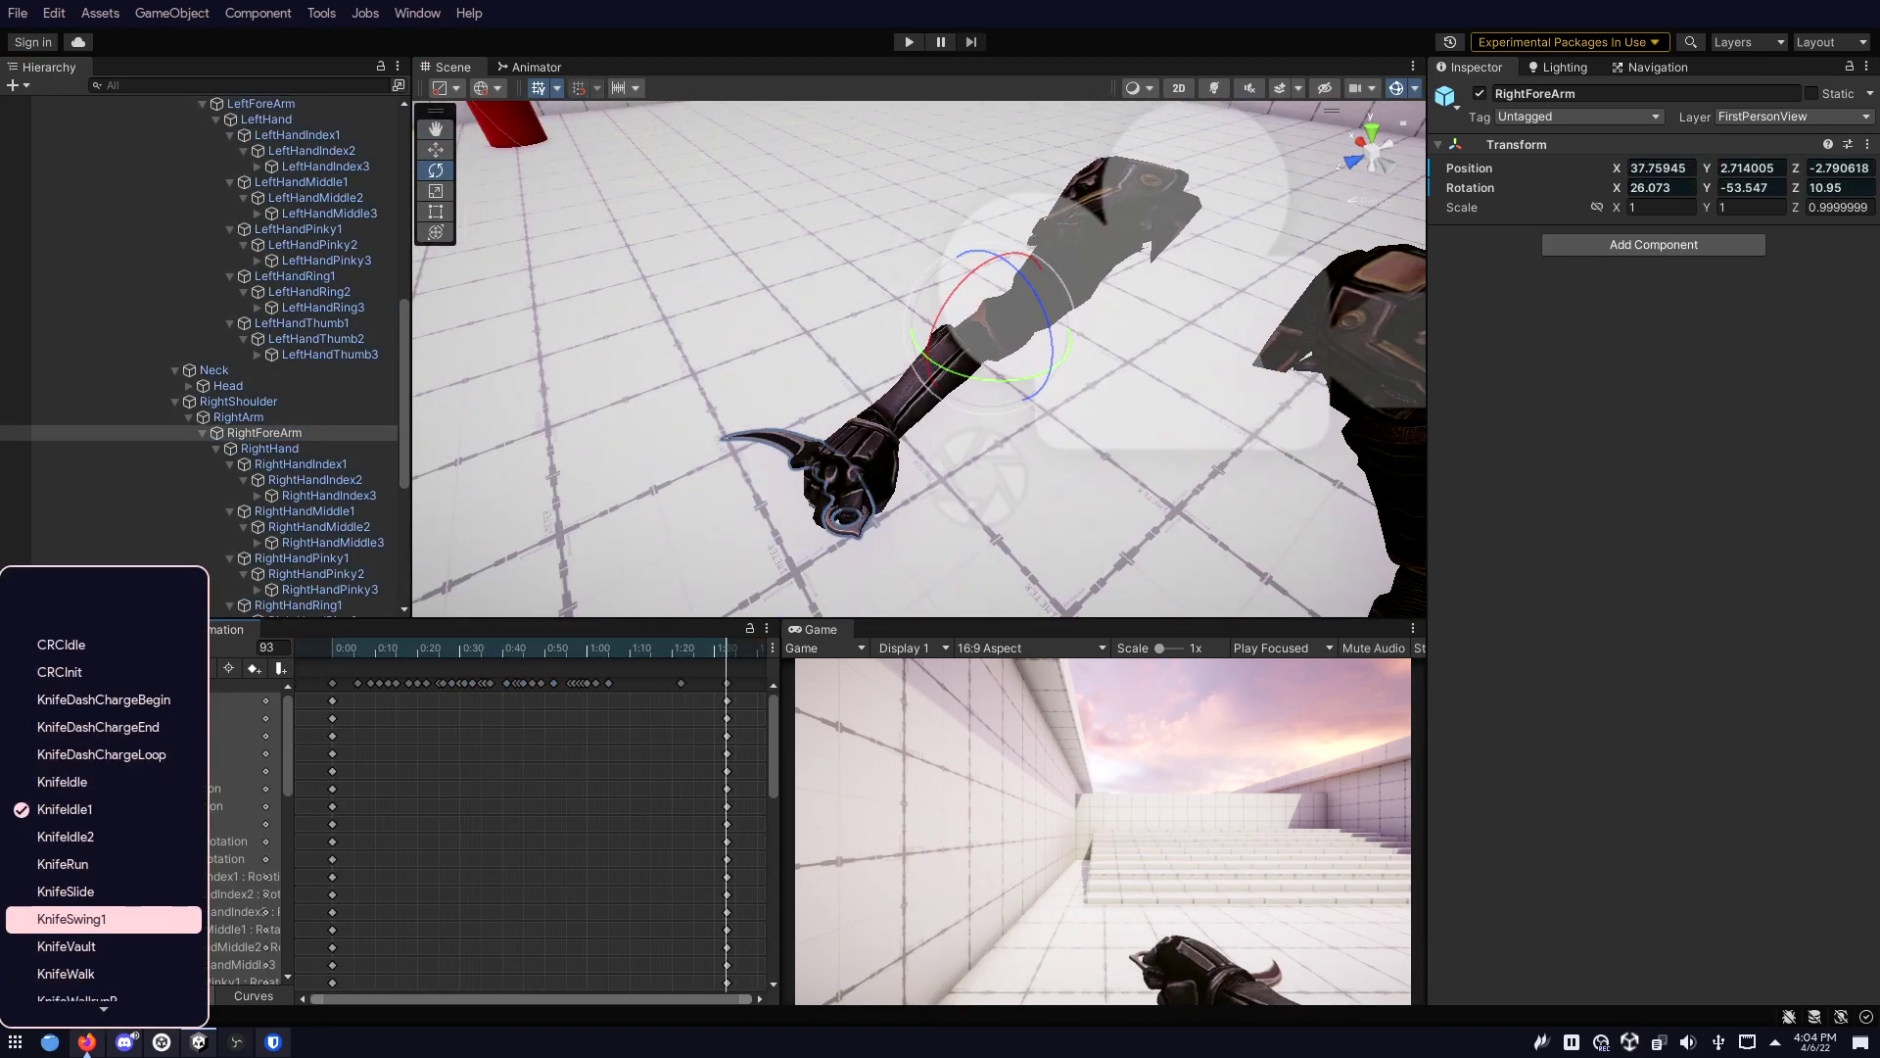
click(104, 916)
click(99, 668)
click(60, 950)
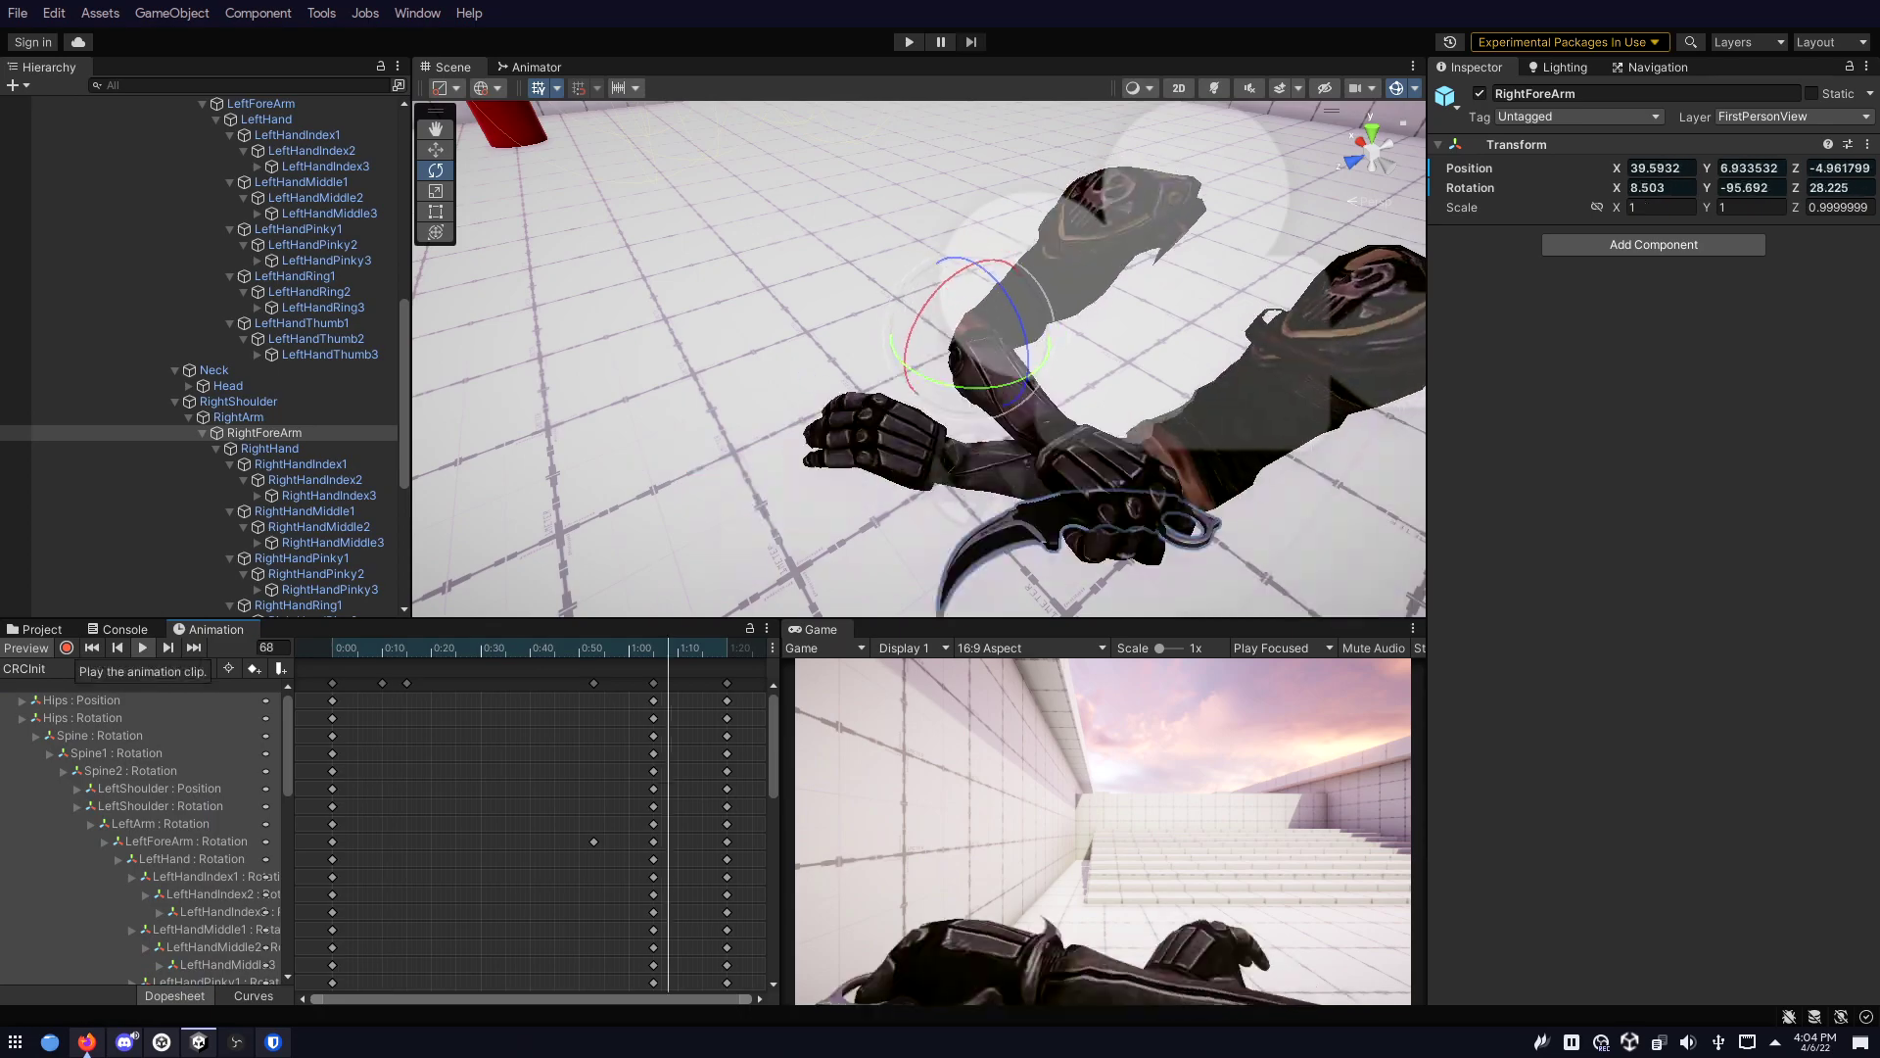
Step: Scrub CRCInit around frames 50-55 and select RightForeArm to check the forearm pose
drag(599, 647, 578, 648)
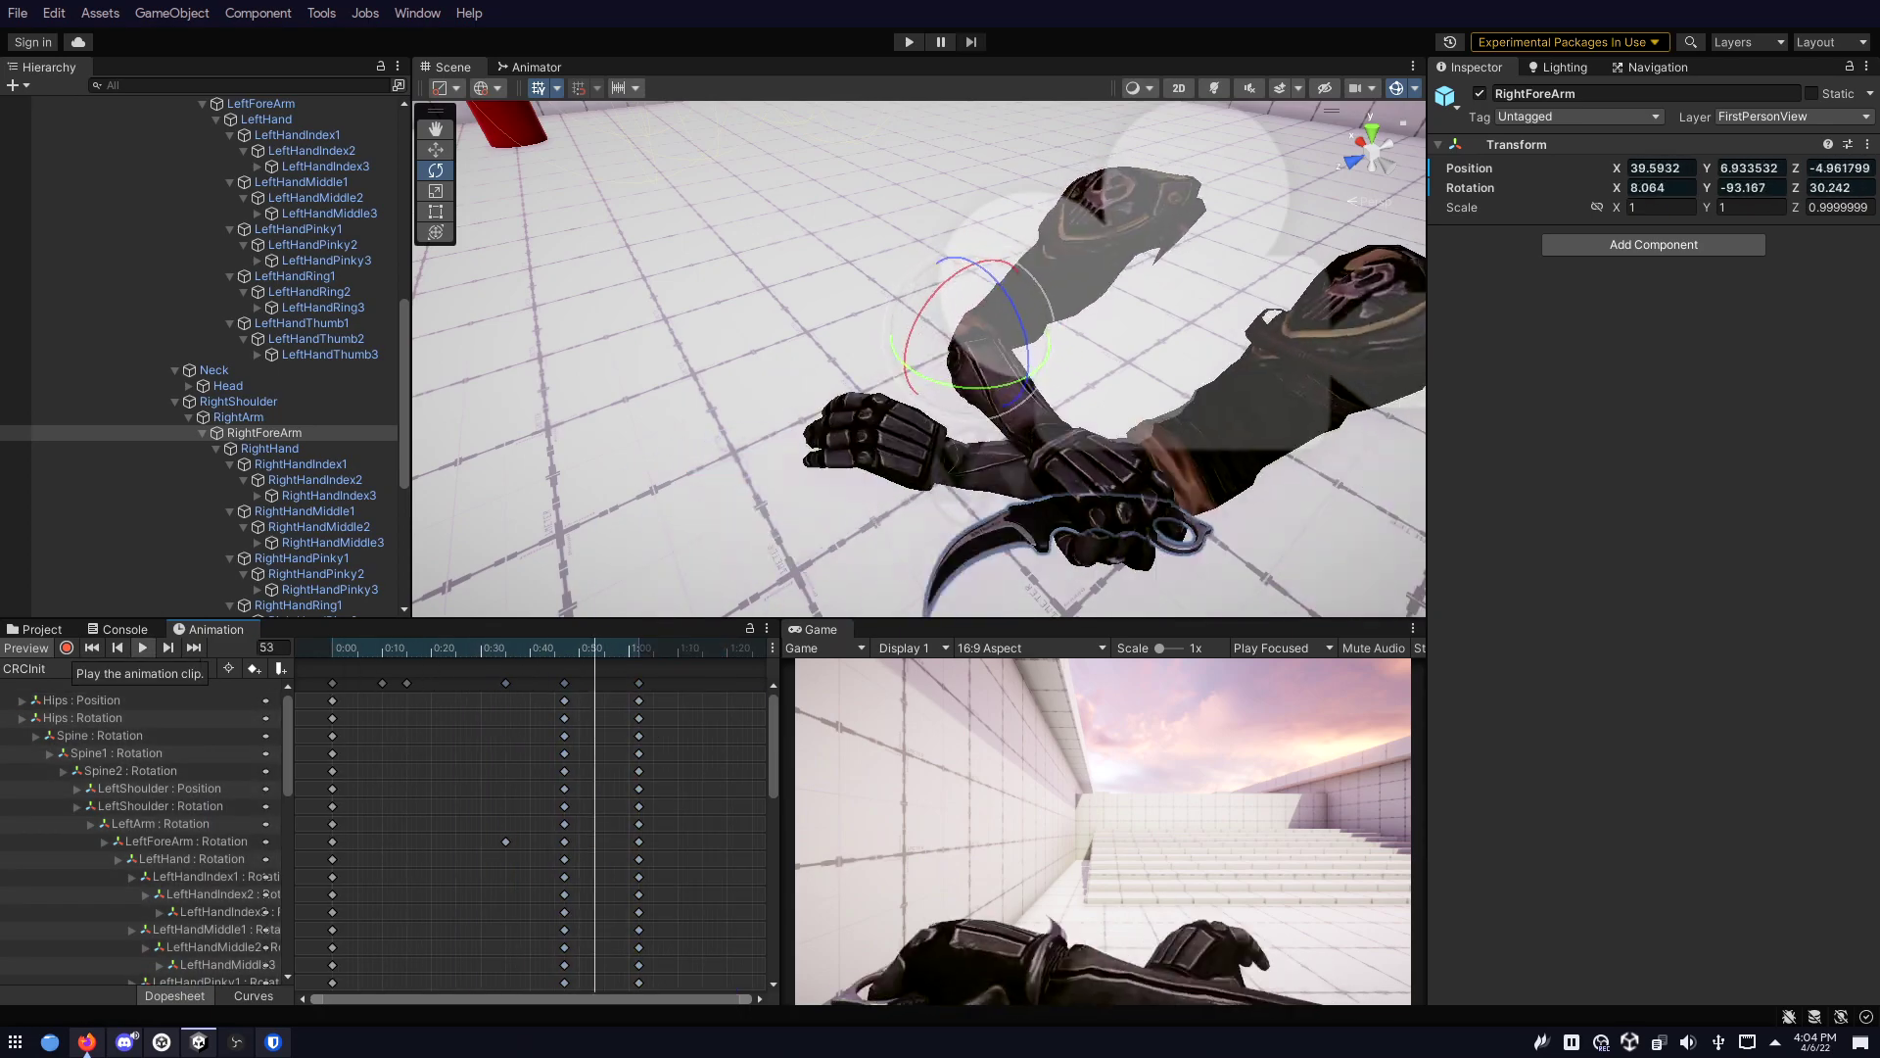
click(565, 682)
click(603, 649)
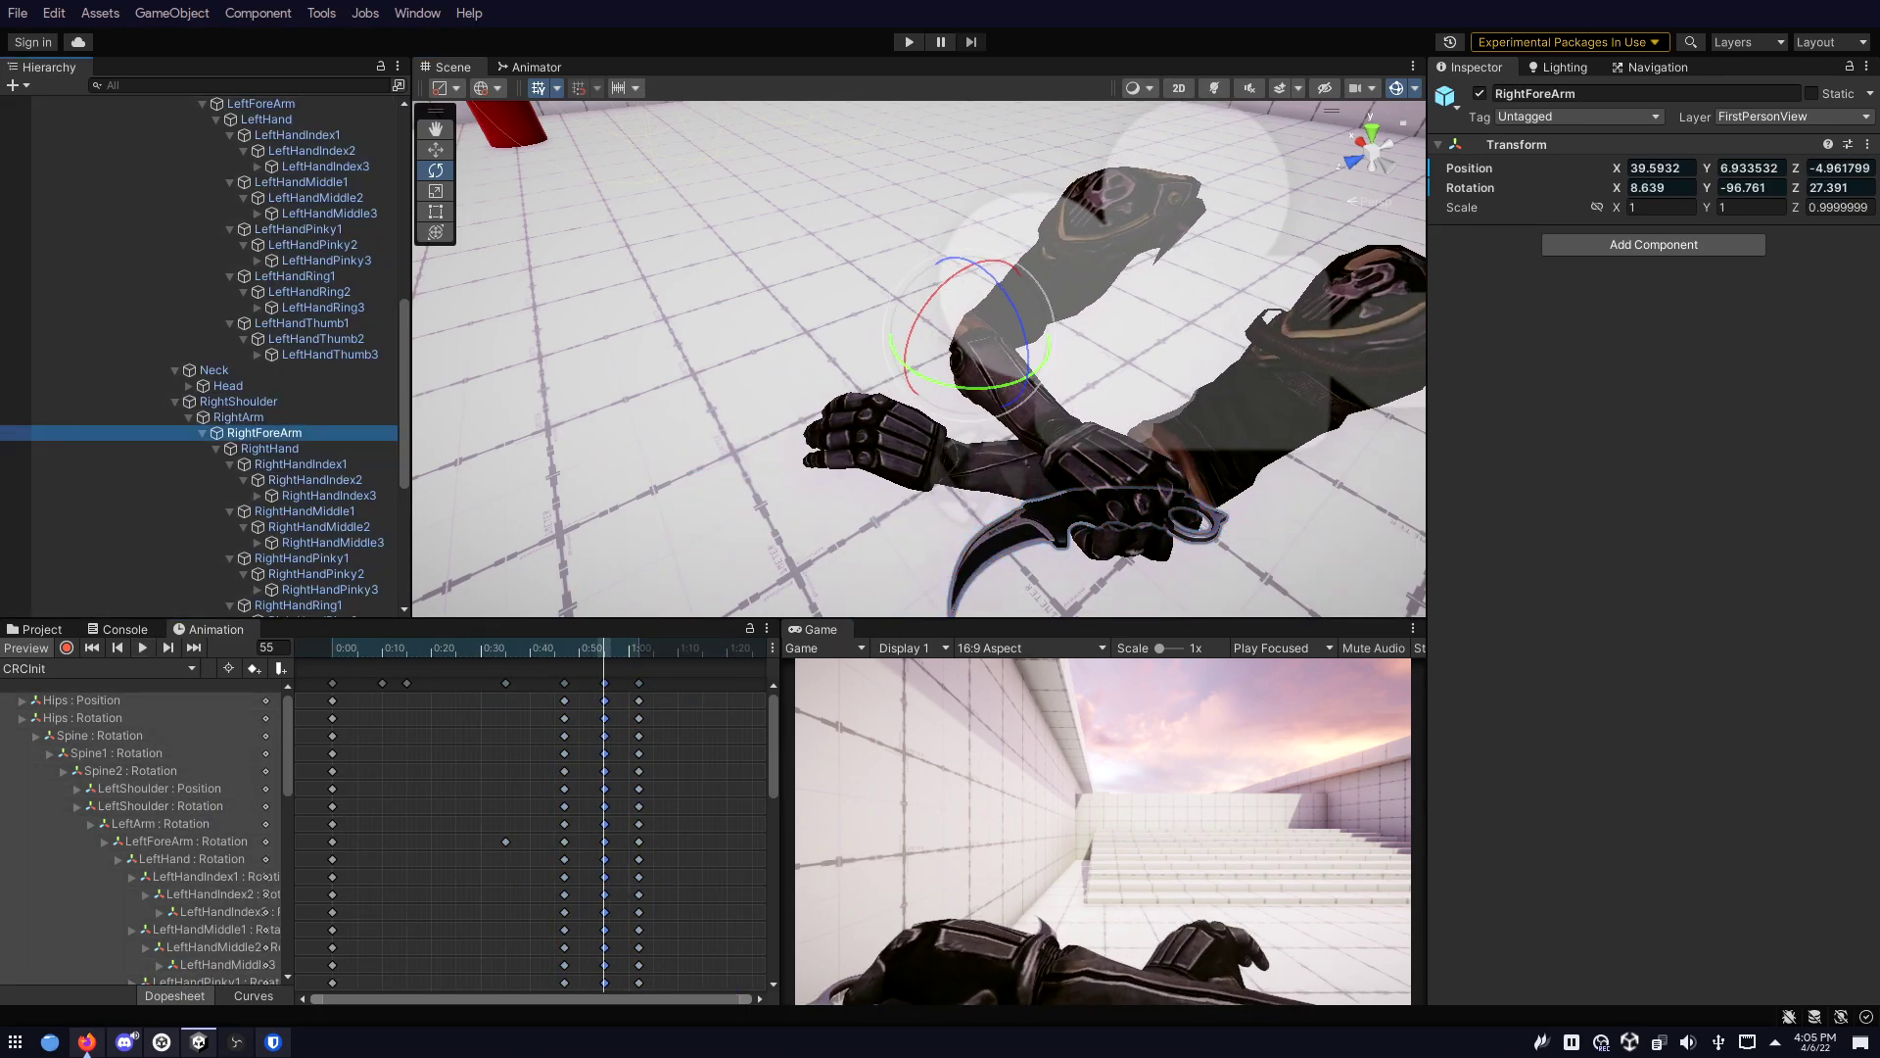
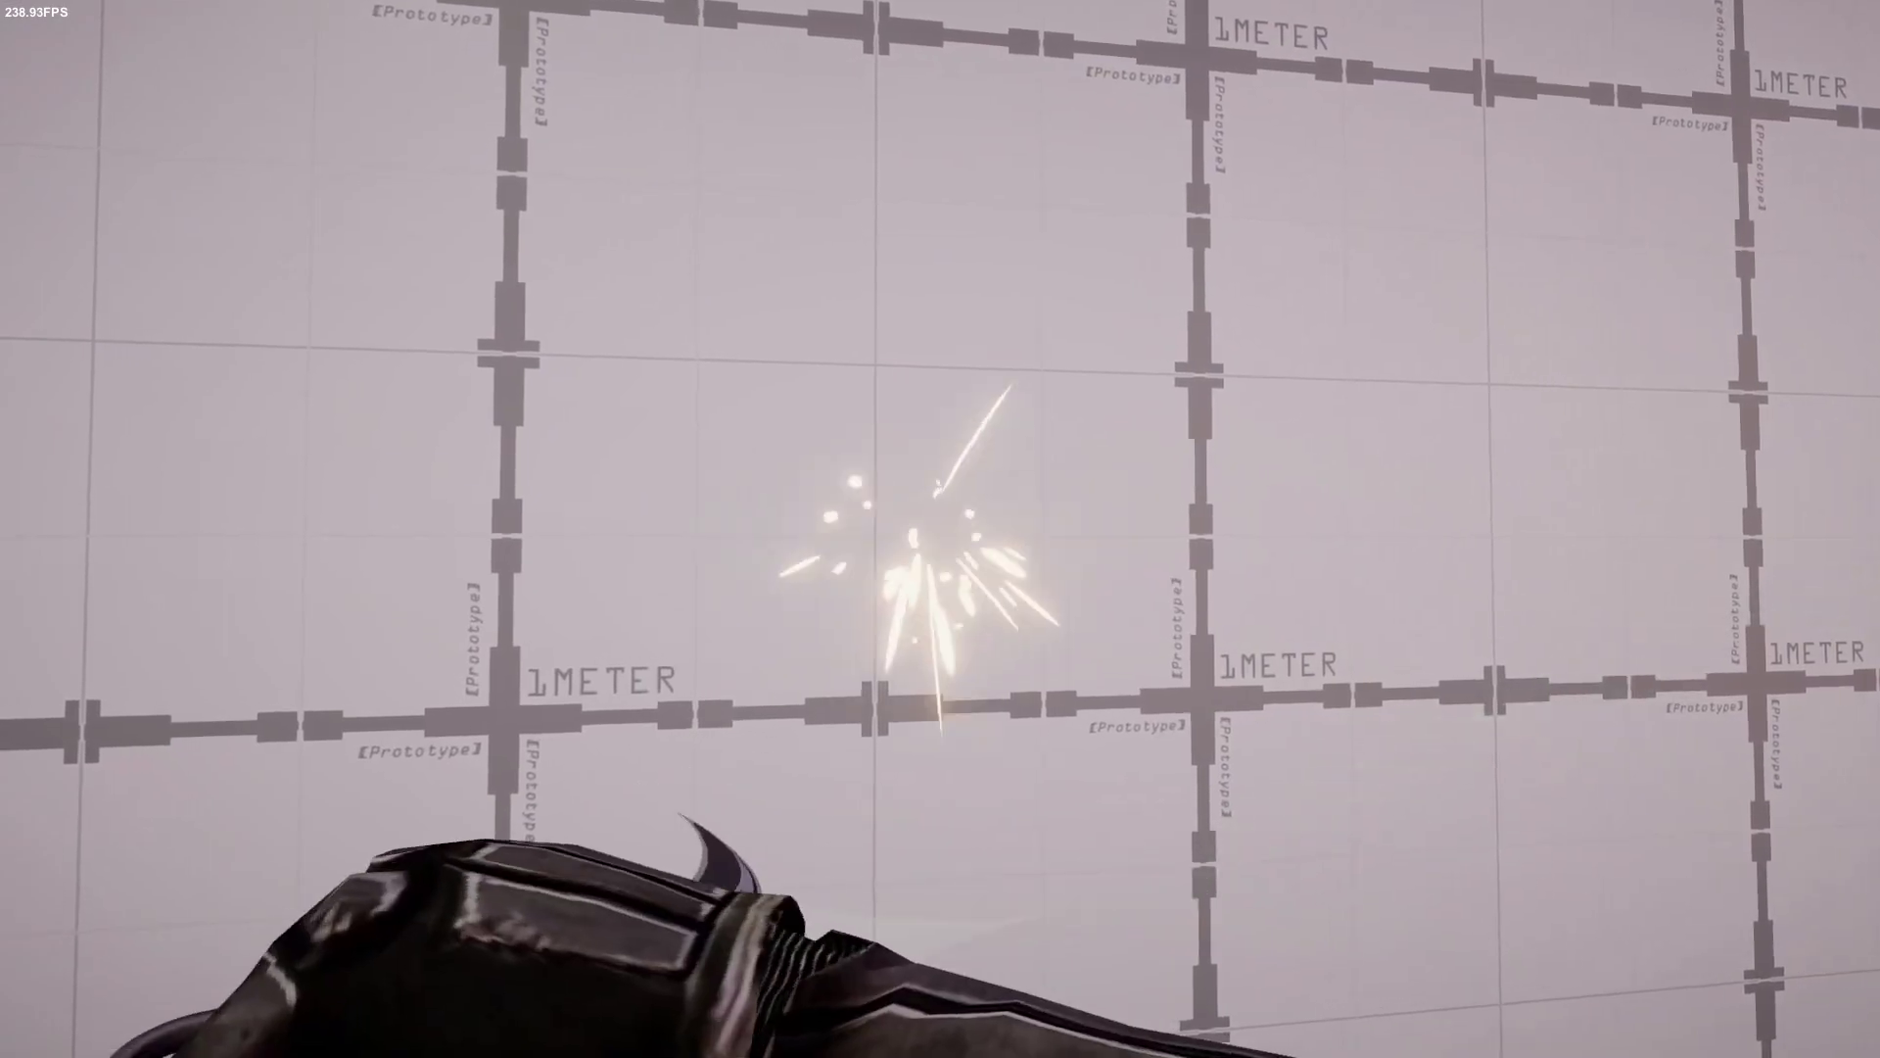
Step: Land a melee hit on the grid wall so spark particles burst at the impact point
click(940, 529)
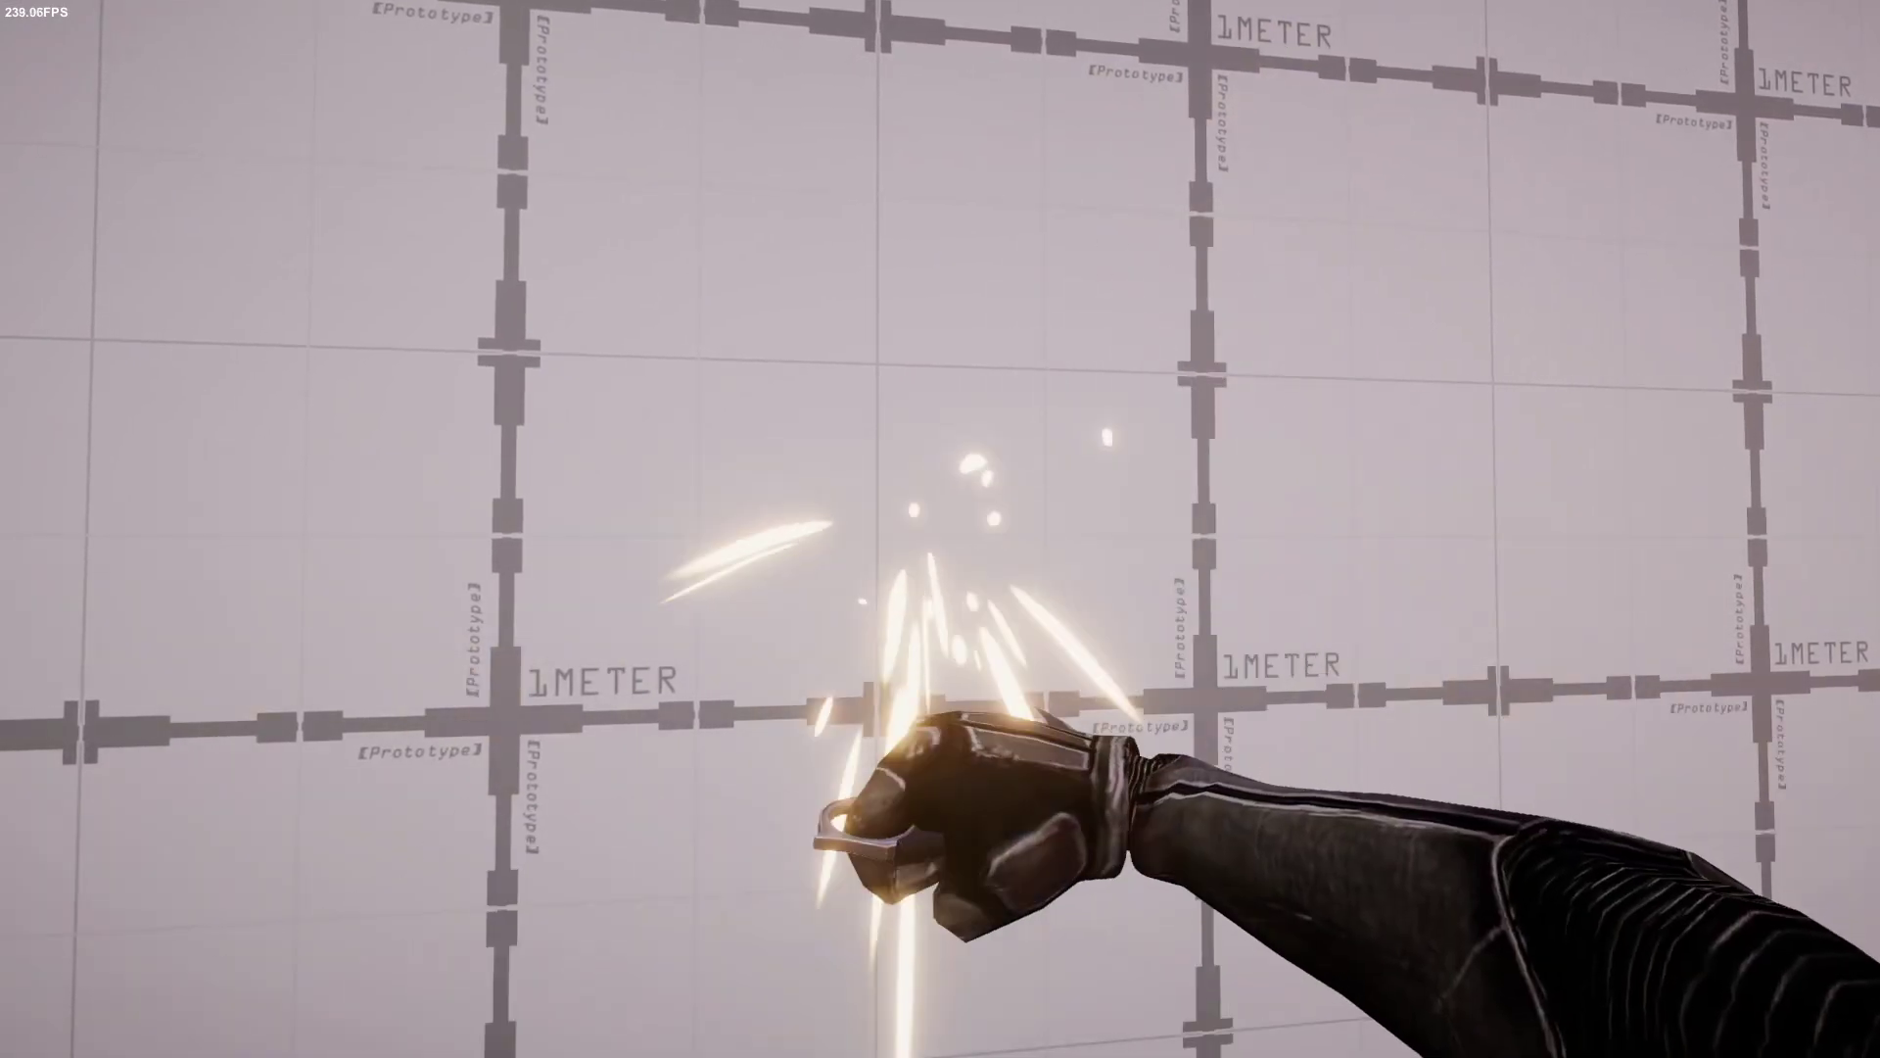